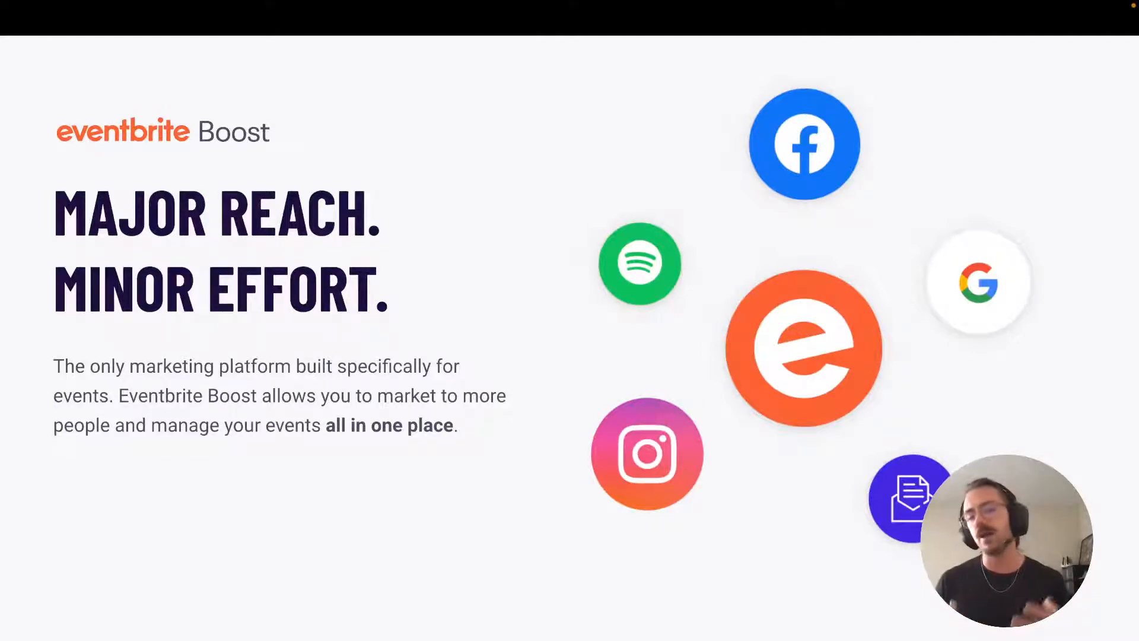
Step: Advance past the '16% more tickets' slide to the 'Add Your Event to Facebook' phone-demo slide
{"action": "key", "text": "Right"}
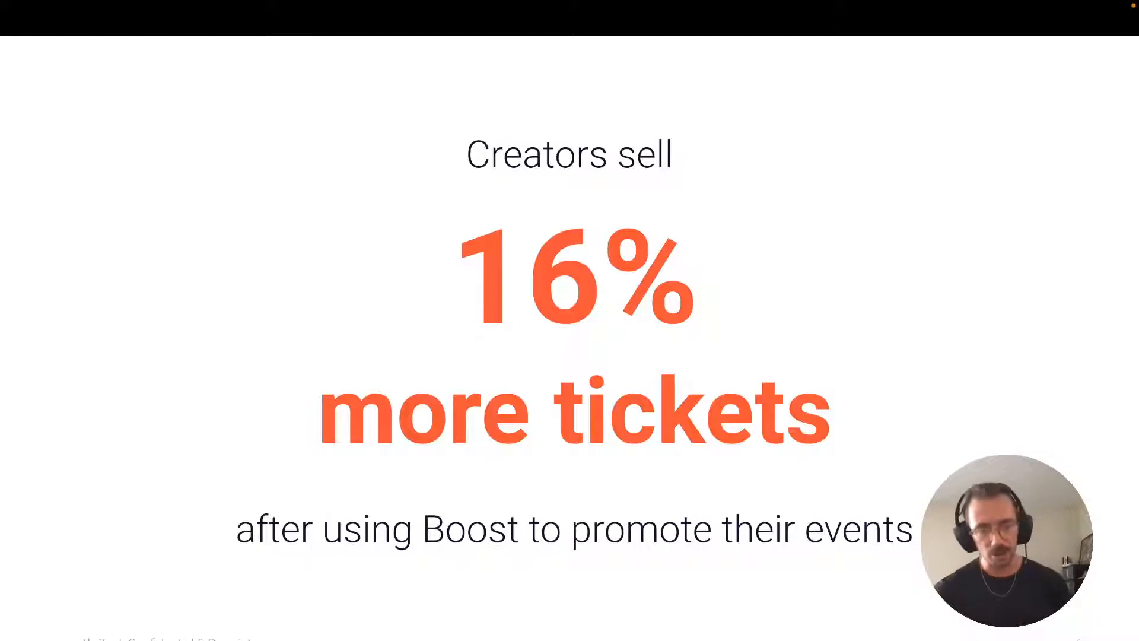
{"action": "key", "text": "Right"}
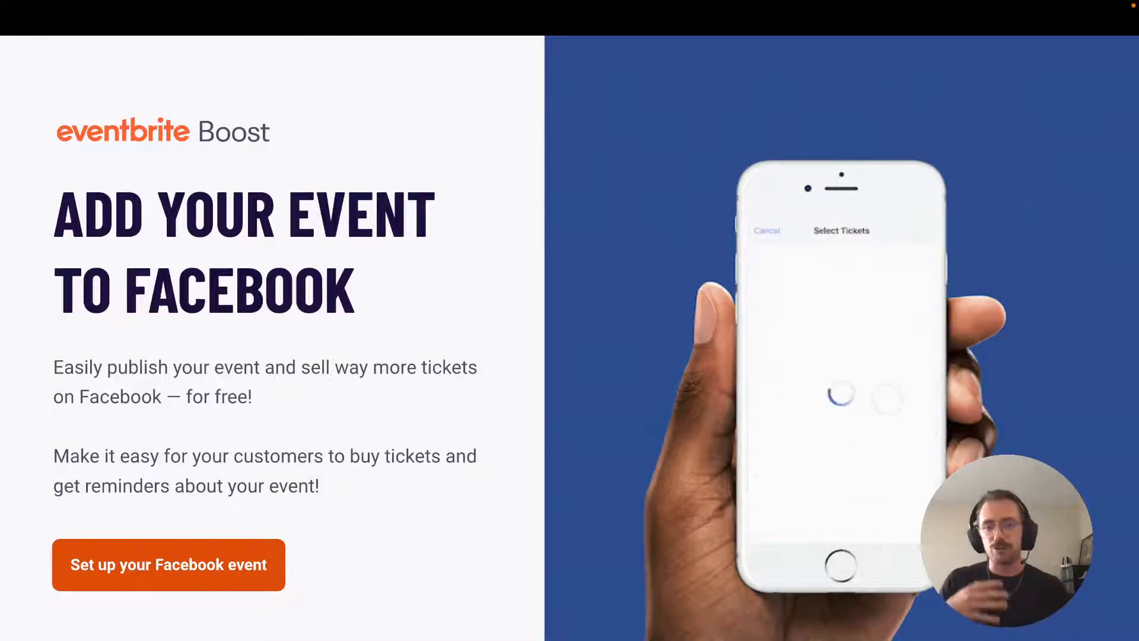
Step: Advance to the 'Send an Email Campaign' slide with the free and $15/mo plans
{"action": "key", "text": "Right"}
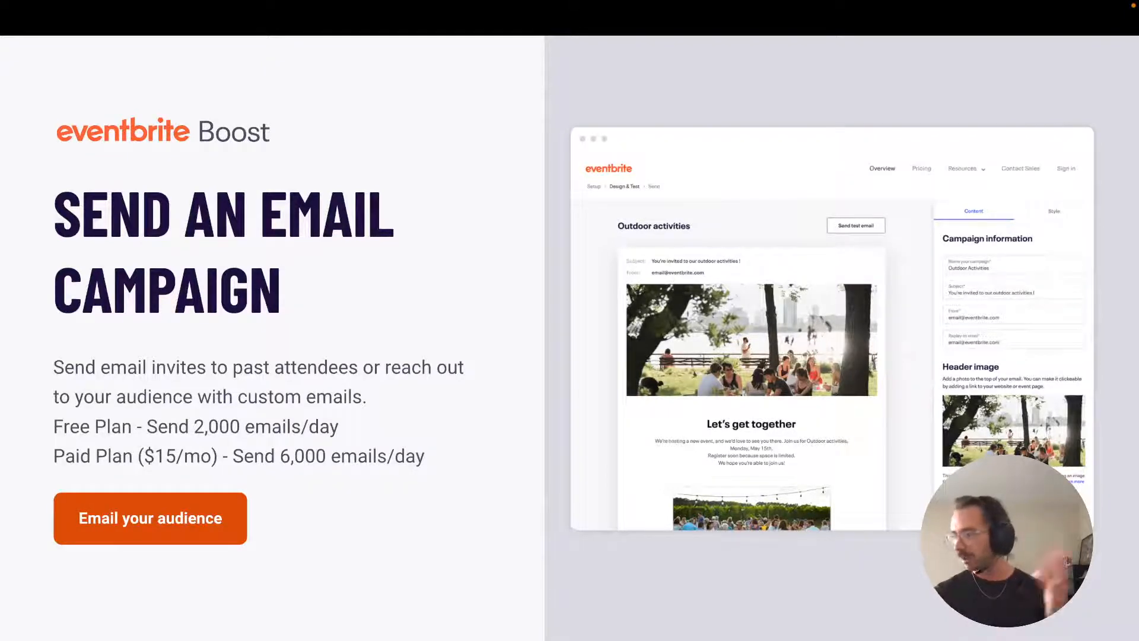
Step: Step through the Facebook & Instagram and Multi Event Ads slides, then switch to the Boost dashboard
{"action": "key", "text": "Right"}
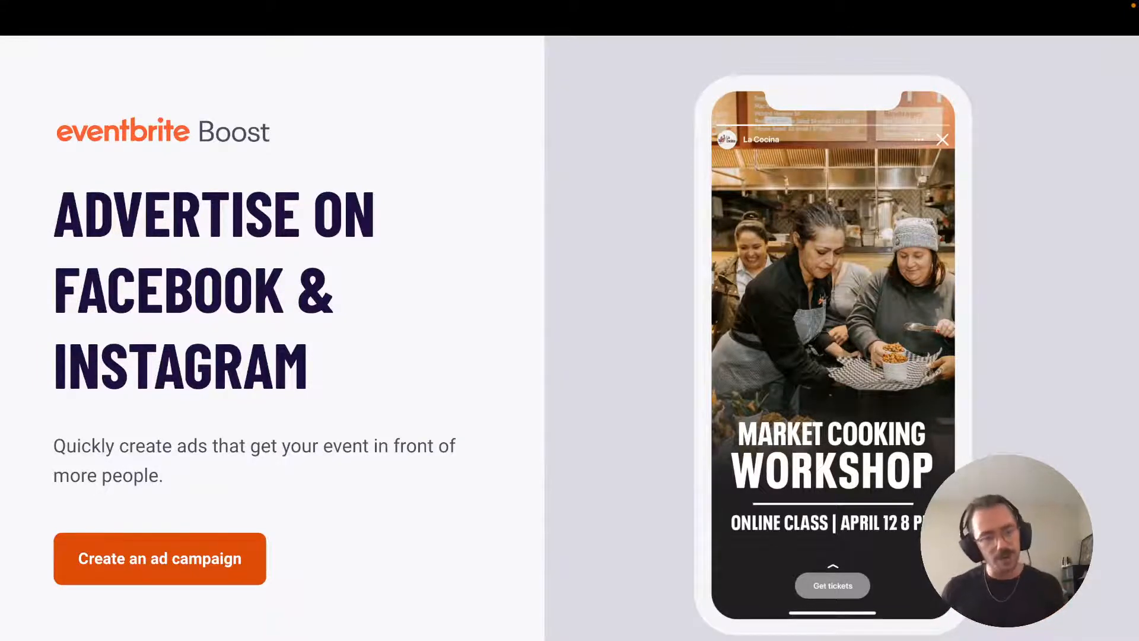
{"action": "key", "text": "Right"}
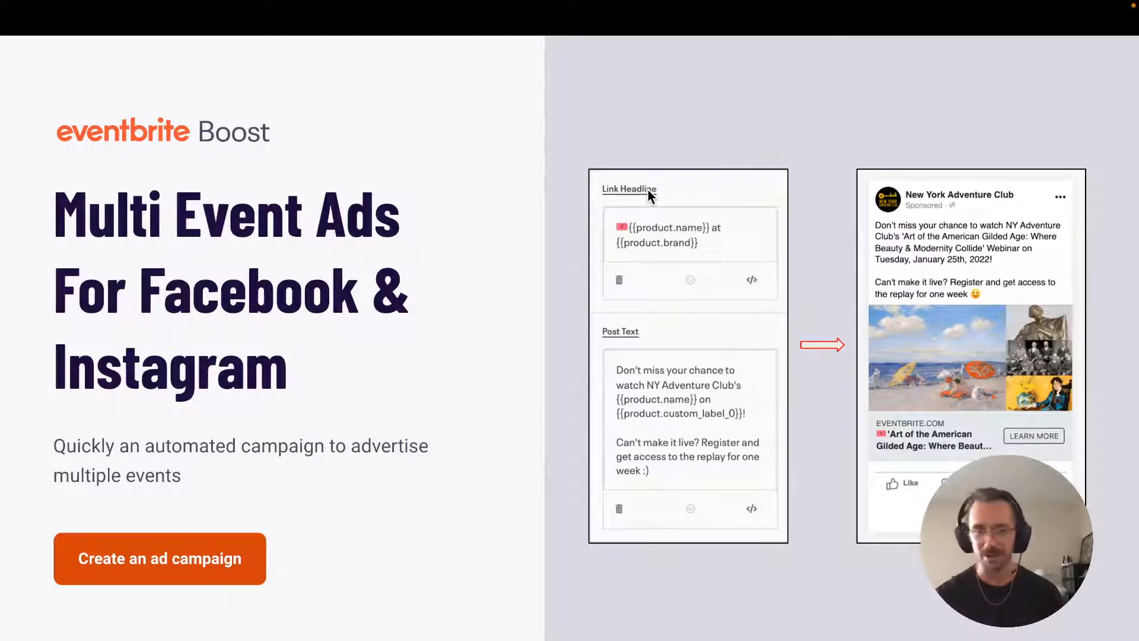
{"action": "key", "text": "ctrl+Right"}
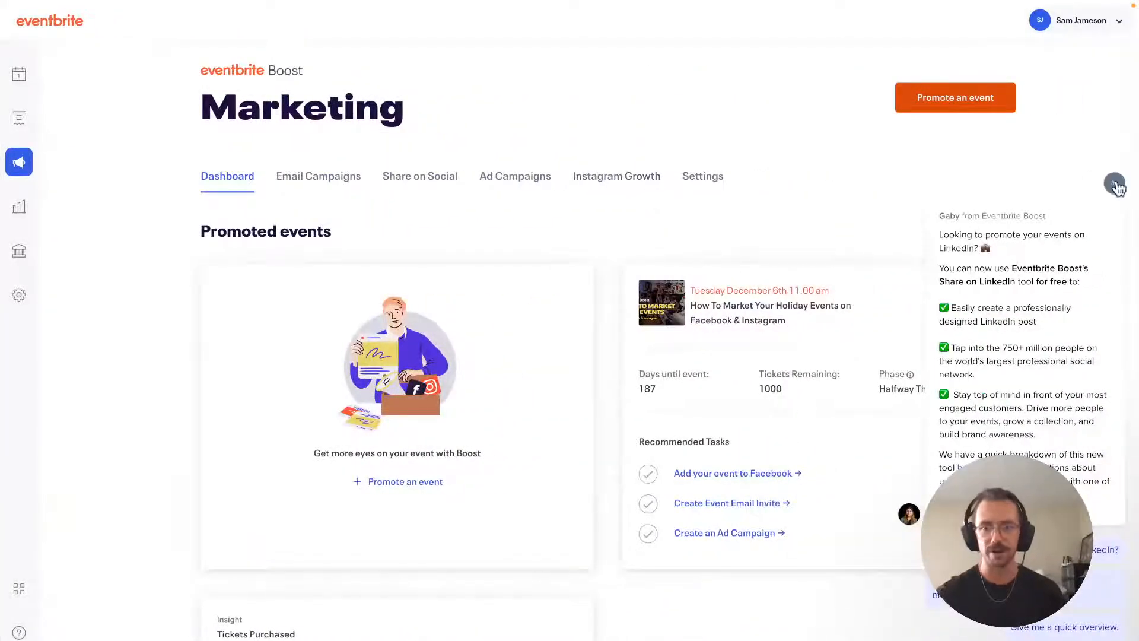
Step: Dismiss the LinkedIn chat message and open Ad Campaigns to view the campaign results report
{"action": "left_click", "coordinate": [1117, 186]}
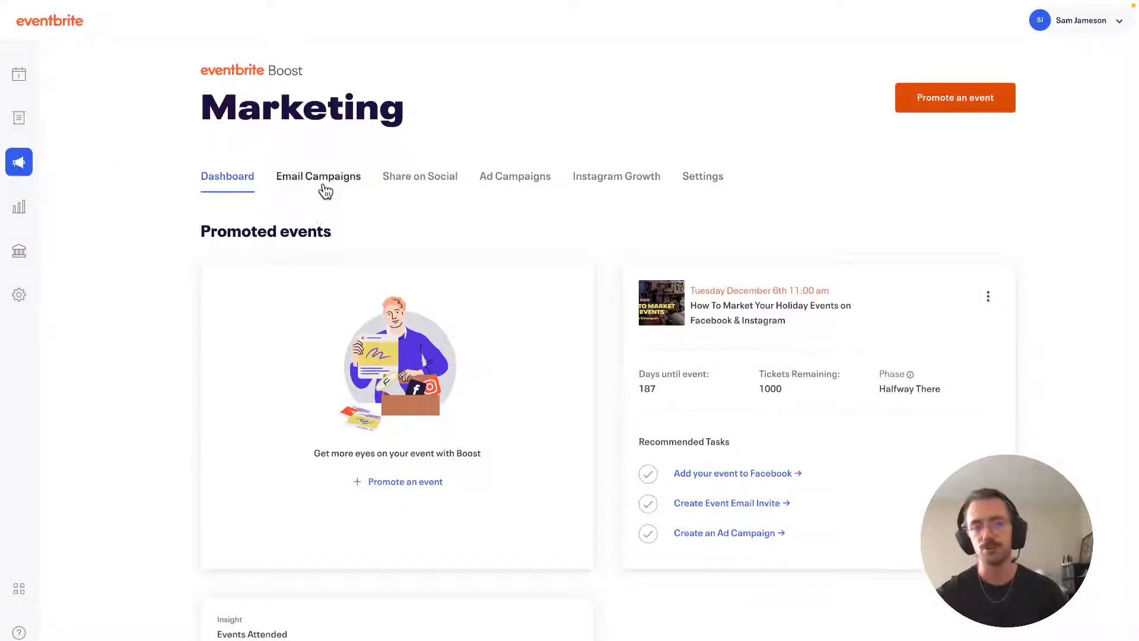
{"action": "left_click", "coordinate": [507, 181]}
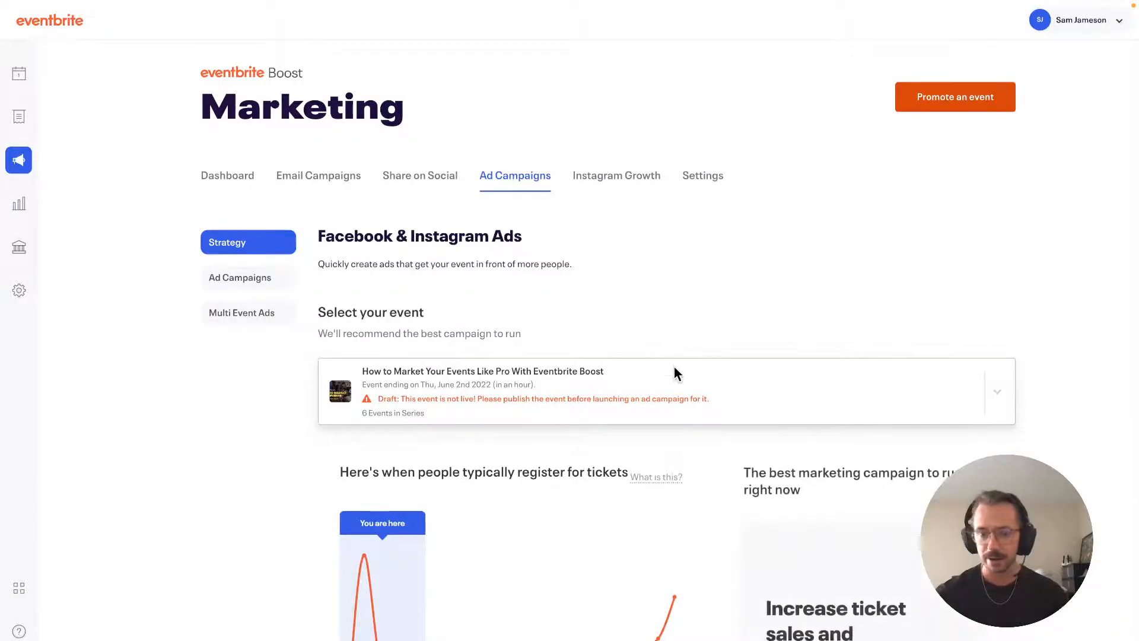
{"action": "scroll", "coordinate": [674, 367], "scroll_direction": "down", "scroll_amount": 2}
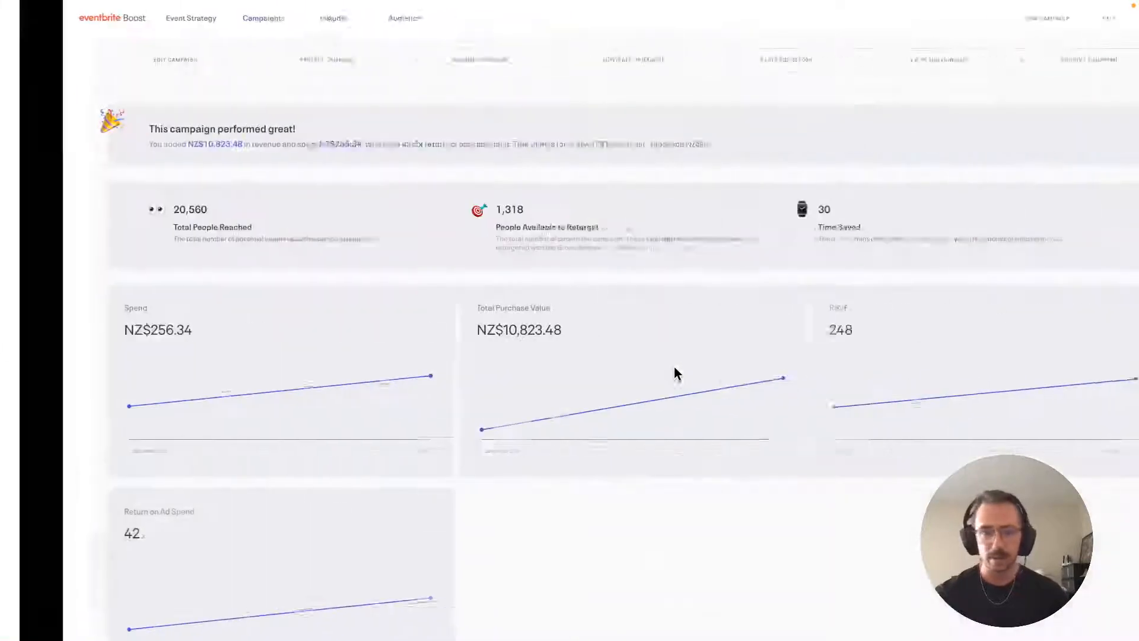
{"action": "scroll", "coordinate": [674, 368], "scroll_direction": "up", "scroll_amount": 2}
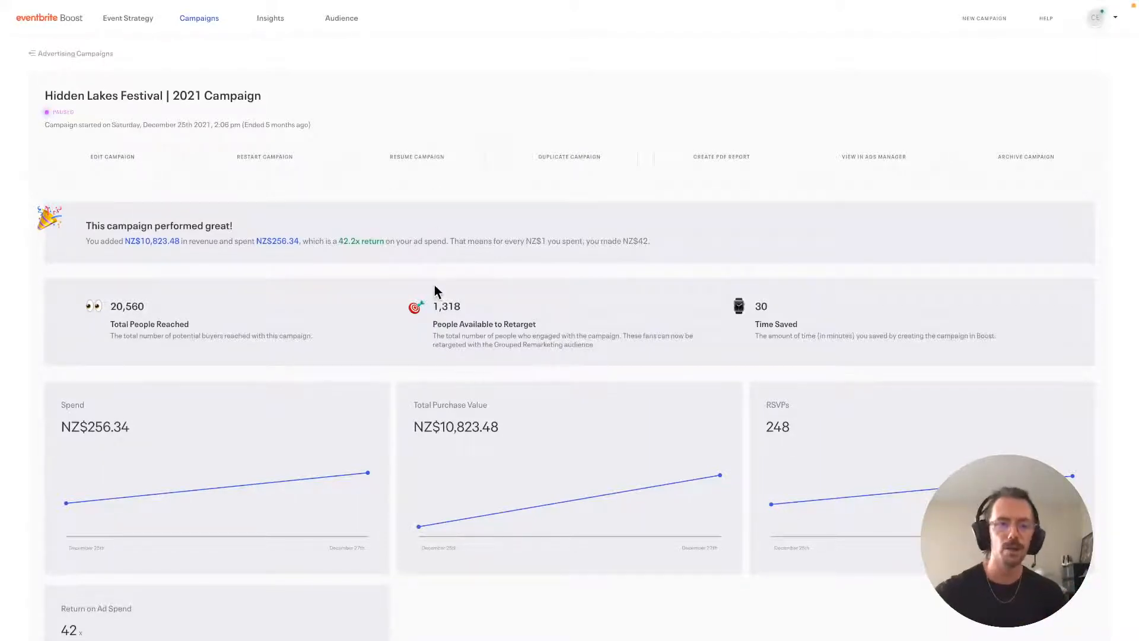
{"action": "scroll", "coordinate": [435, 287], "scroll_direction": "down", "scroll_amount": 1}
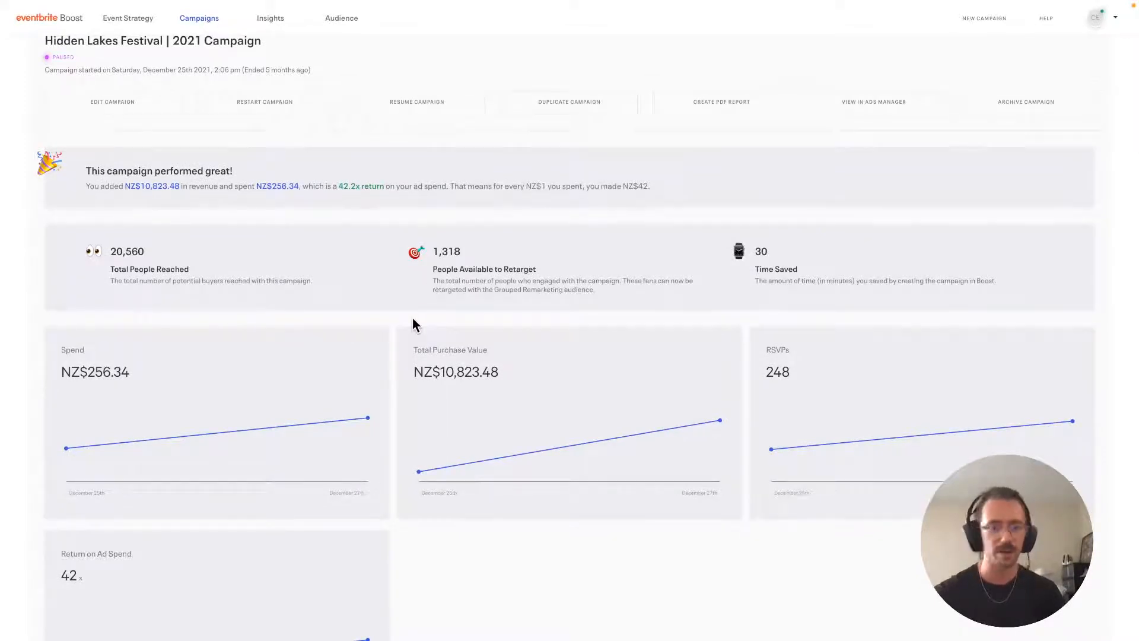
{"action": "scroll", "coordinate": [413, 324], "scroll_direction": "down", "scroll_amount": 3}
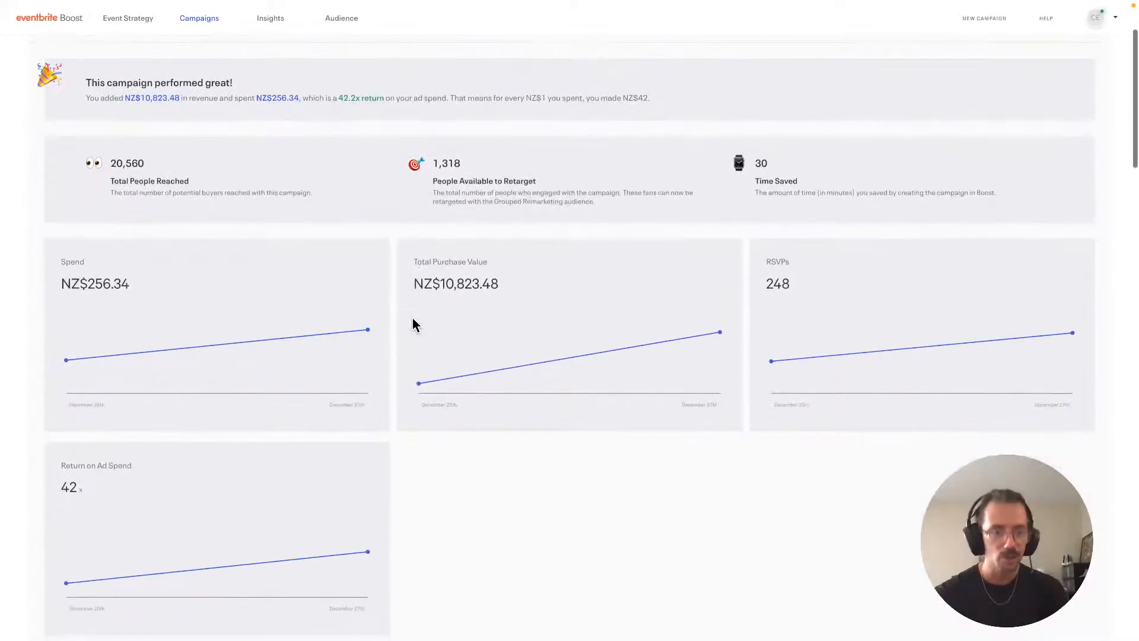
{"action": "scroll", "coordinate": [414, 324], "scroll_direction": "down", "scroll_amount": 6}
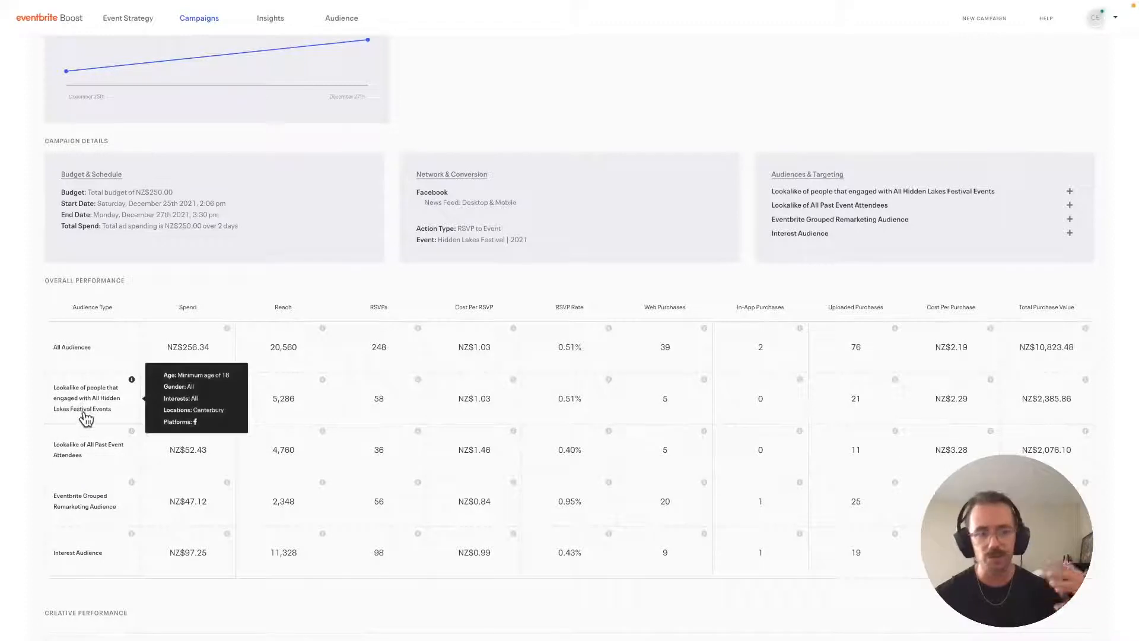
Step: Open the Hidden Lakes Festival | 2021 Campaign report: NZ$10,823.48 revenue on NZ$256.34 spend
{"action": "mouse_move", "coordinate": [88, 450]}
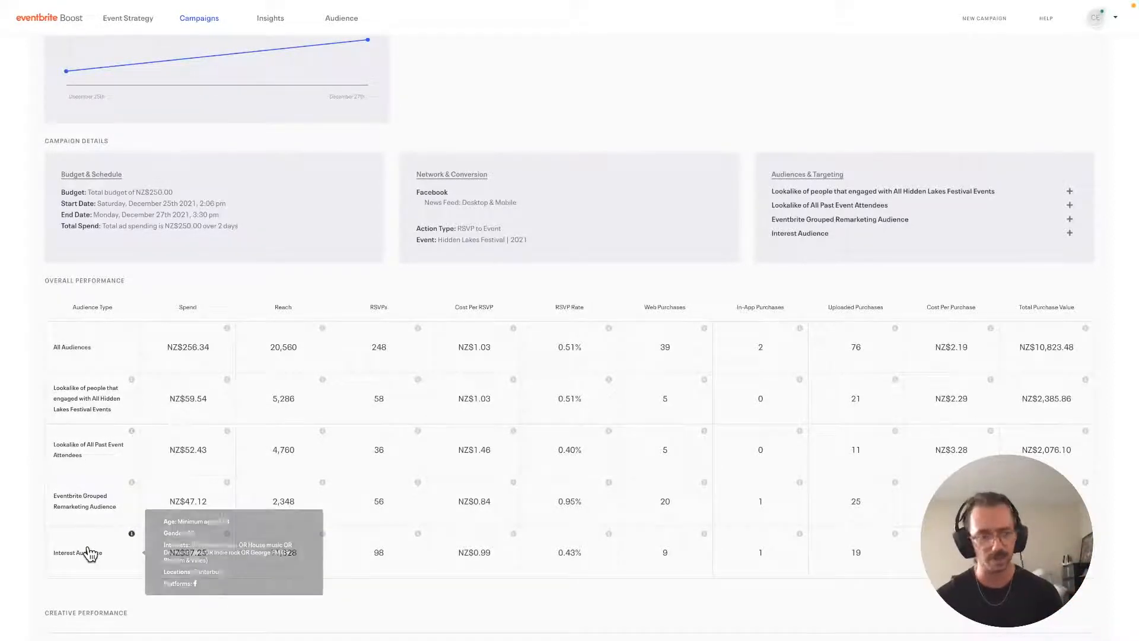
{"action": "mouse_move", "coordinate": [88, 514]}
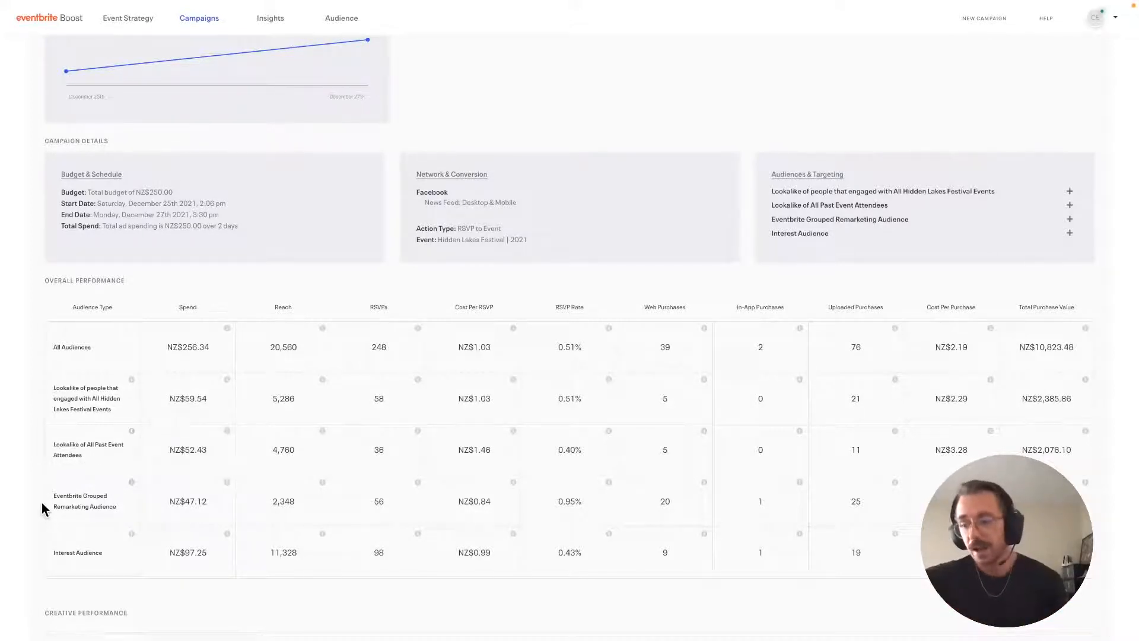
{"action": "scroll", "coordinate": [42, 503], "scroll_direction": "up", "scroll_amount": 7}
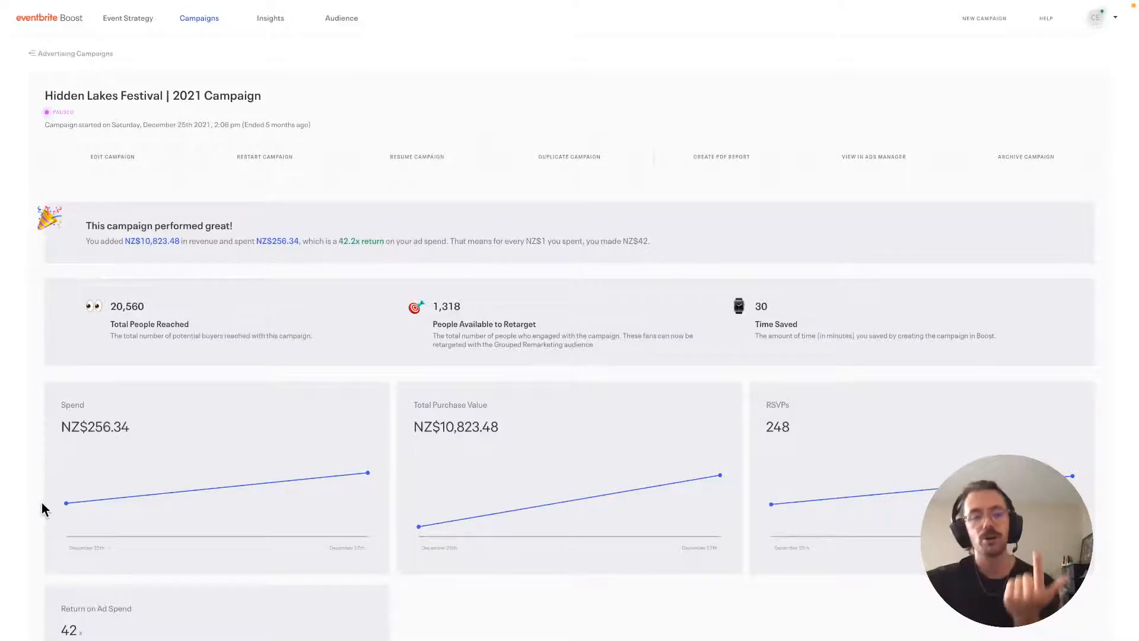
Step: Scroll the campaign report and return to the Facebook & Instagram Ads strategy page
{"action": "scroll", "coordinate": [50, 484], "scroll_direction": "down", "scroll_amount": 8}
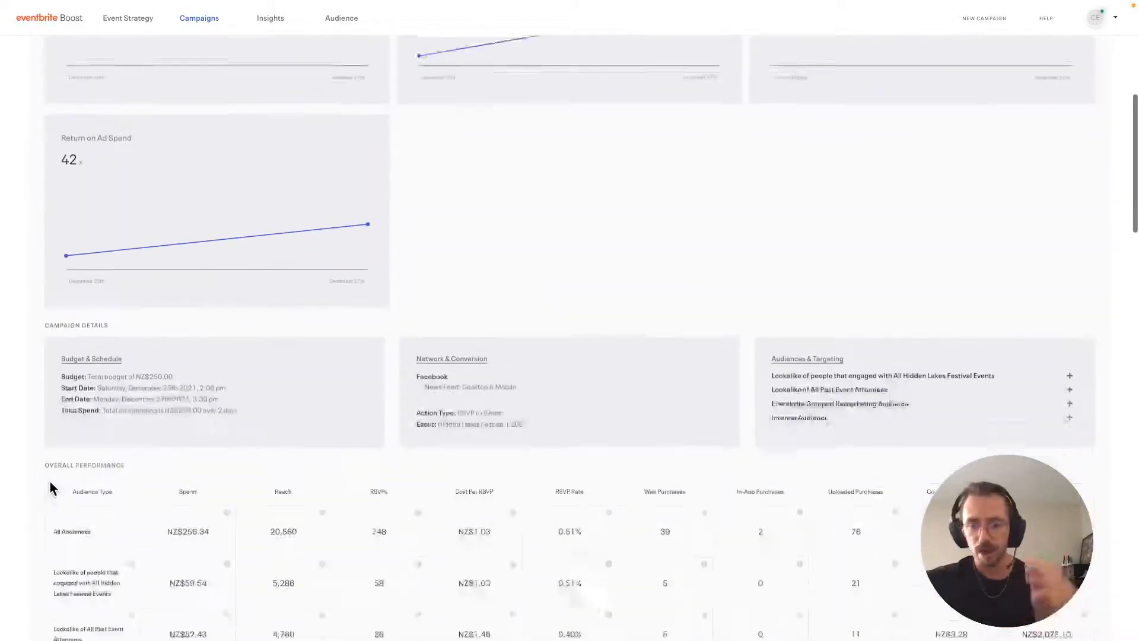
{"action": "scroll", "coordinate": [50, 486], "scroll_direction": "down", "scroll_amount": 2}
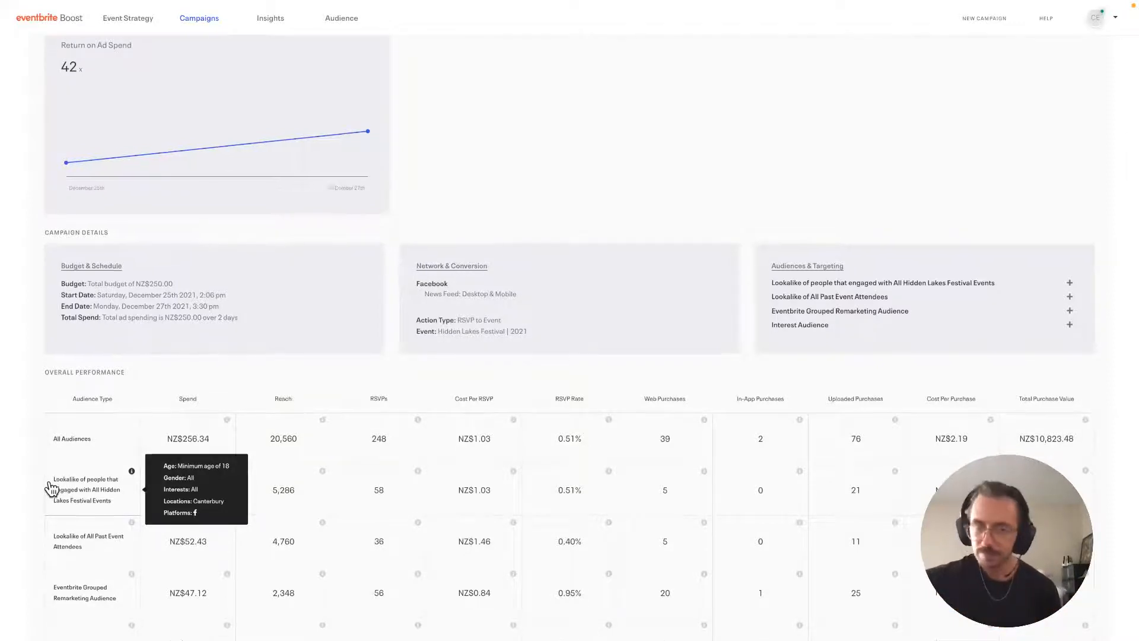
{"action": "scroll", "coordinate": [51, 489], "scroll_direction": "up", "scroll_amount": 10}
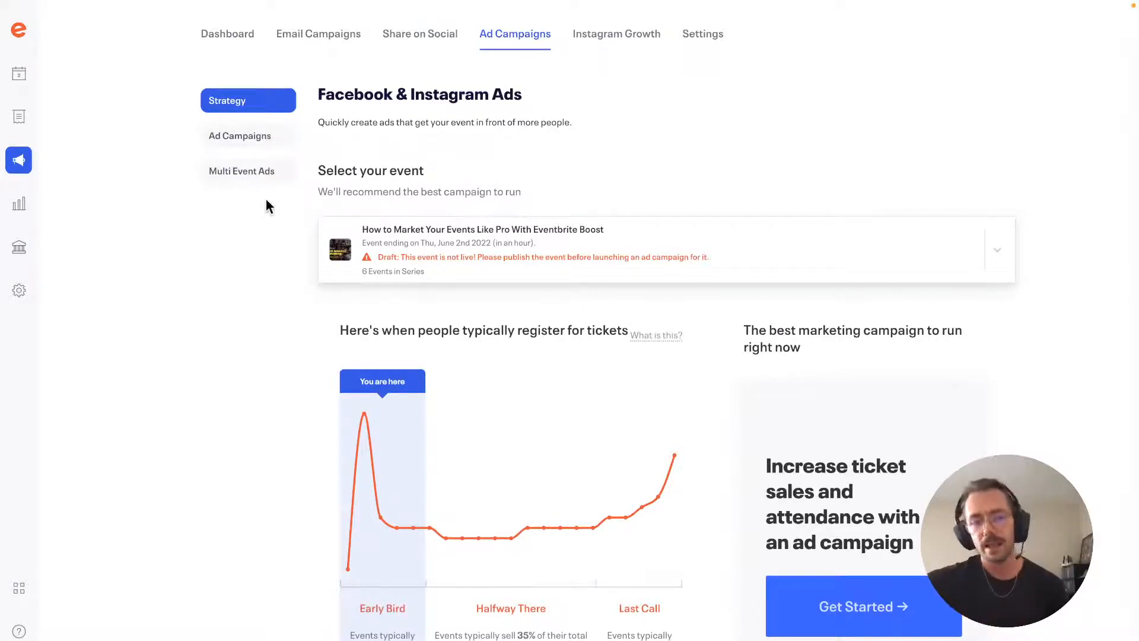
Step: Select 'How To Market Your Holiday Events on Facebook & Instagram' as the event to plan
{"action": "scroll", "coordinate": [415, 125], "scroll_direction": "up", "scroll_amount": 1}
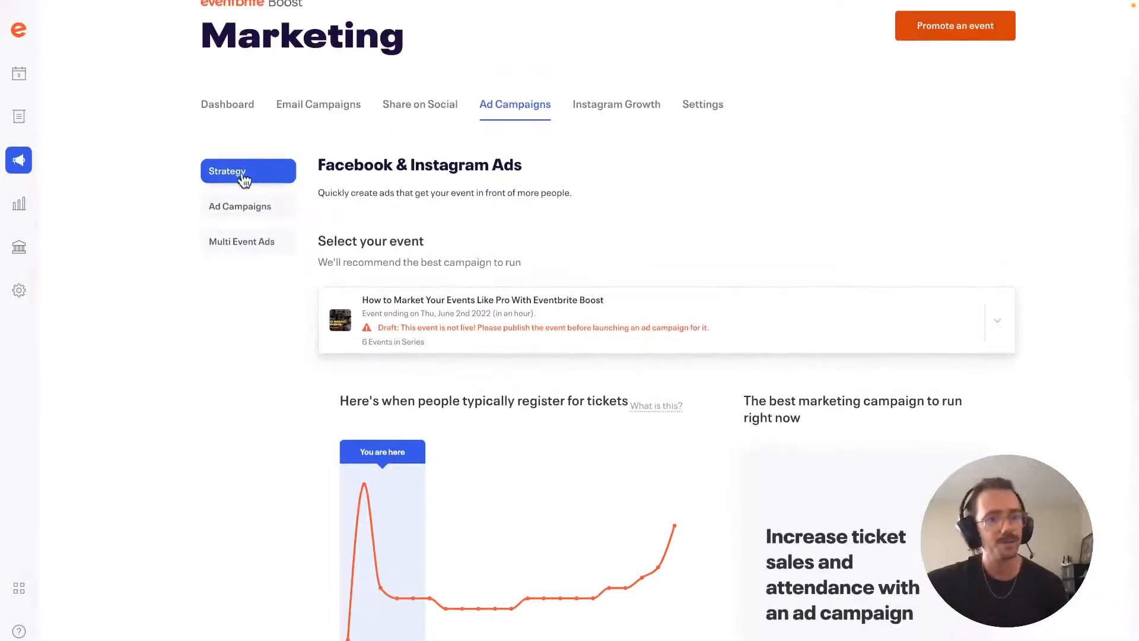
{"action": "scroll", "coordinate": [428, 347], "scroll_direction": "down", "scroll_amount": 2}
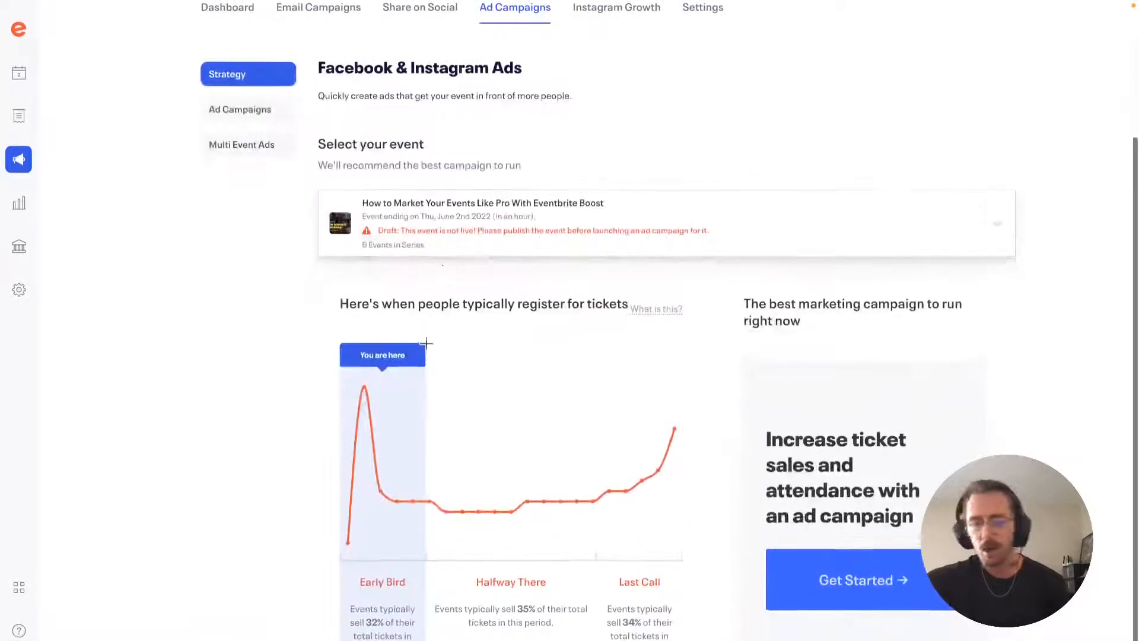
{"action": "left_click", "coordinate": [442, 246]}
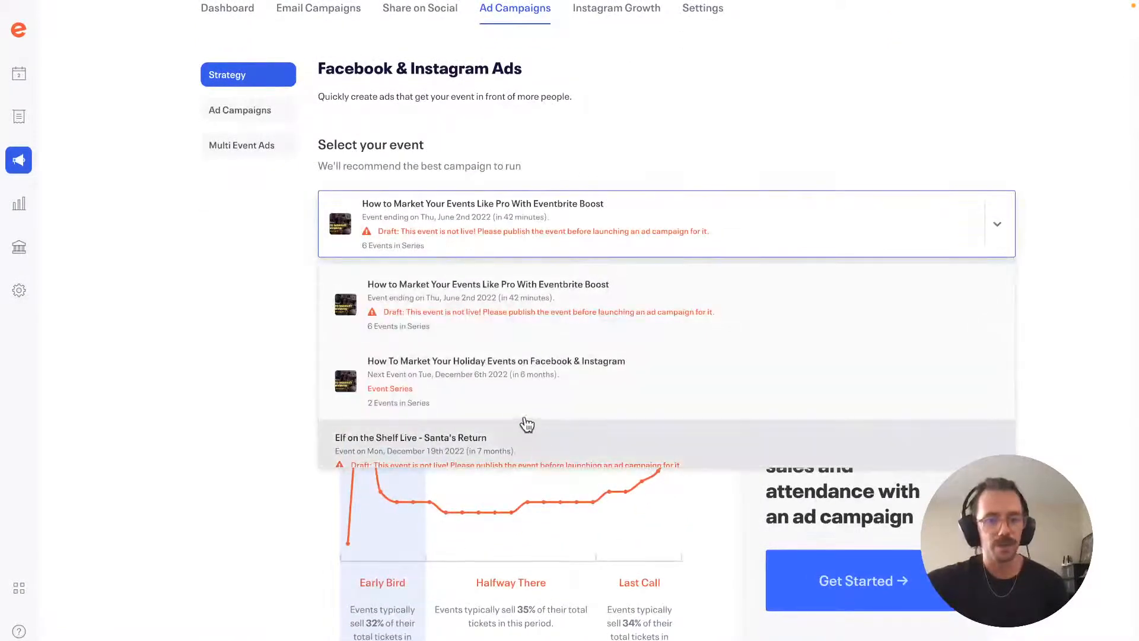
{"action": "left_click", "coordinate": [517, 400]}
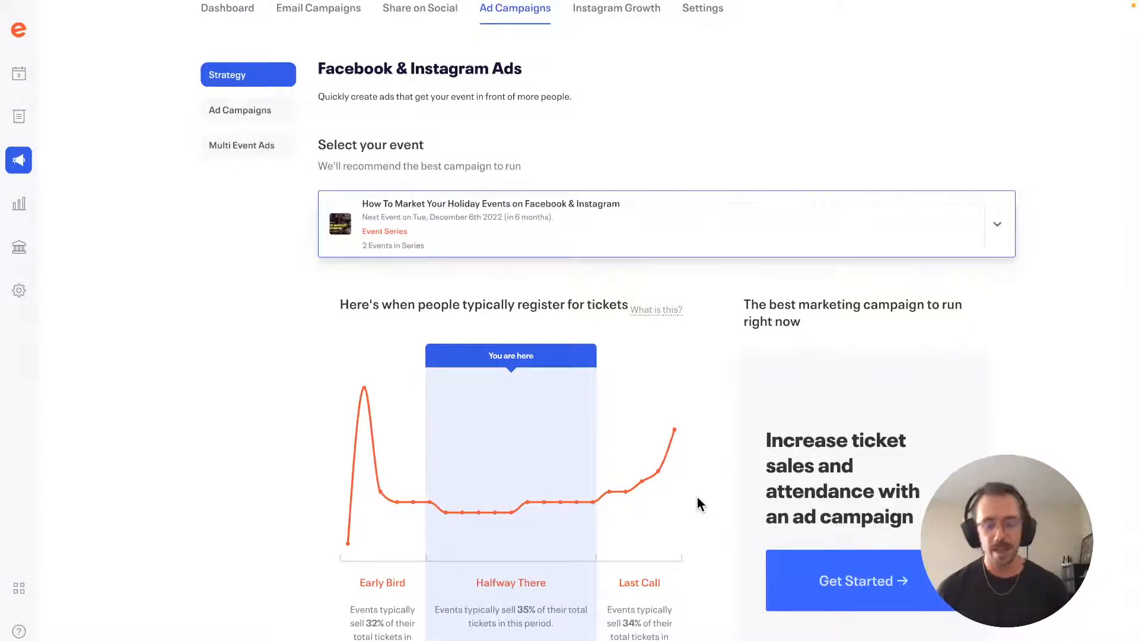
{"action": "mouse_move", "coordinate": [367, 468]}
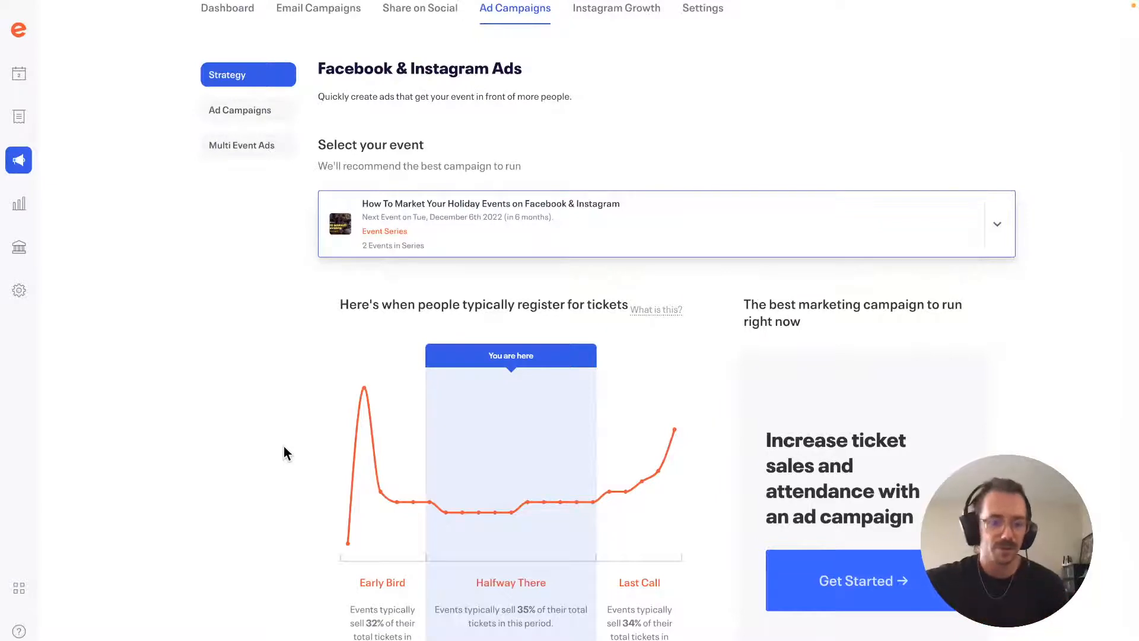
Step: Start a new ad campaign targeting six music interests, ages 18+, Queenstown and Canterbury
{"action": "mouse_move", "coordinate": [364, 514]}
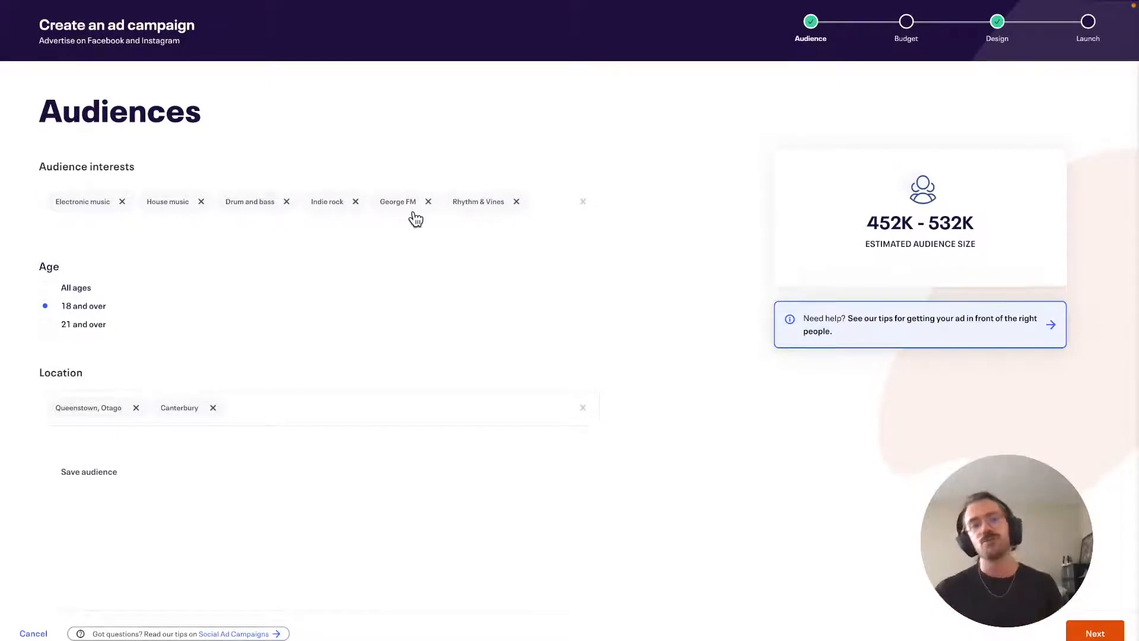
{"action": "left_click", "coordinate": [540, 208]}
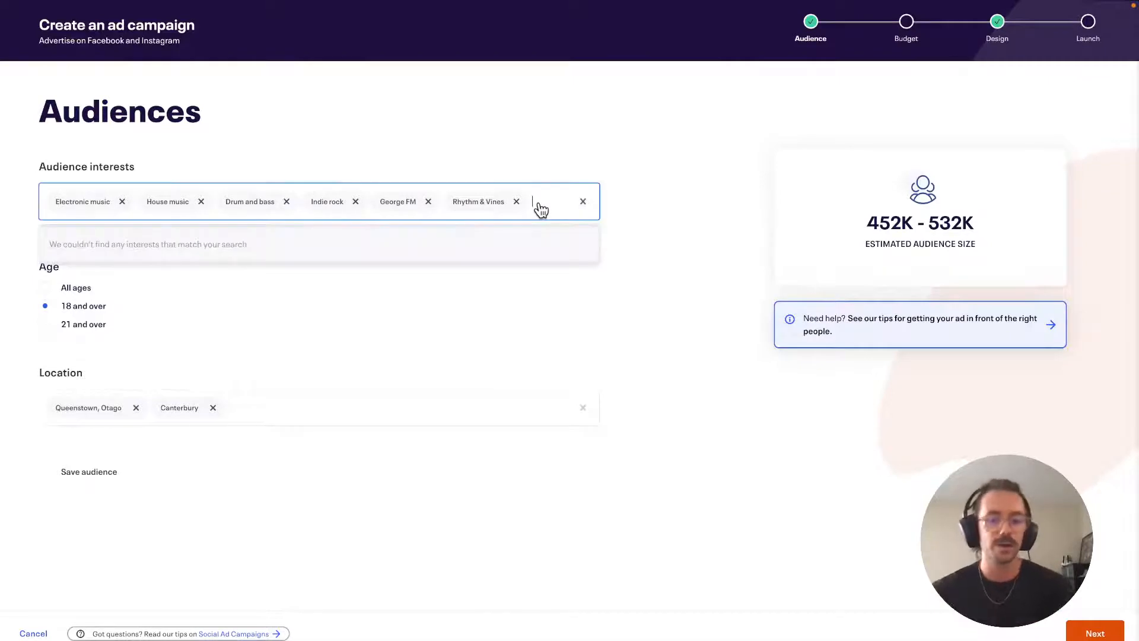
{"action": "type", "text": "yoga"}
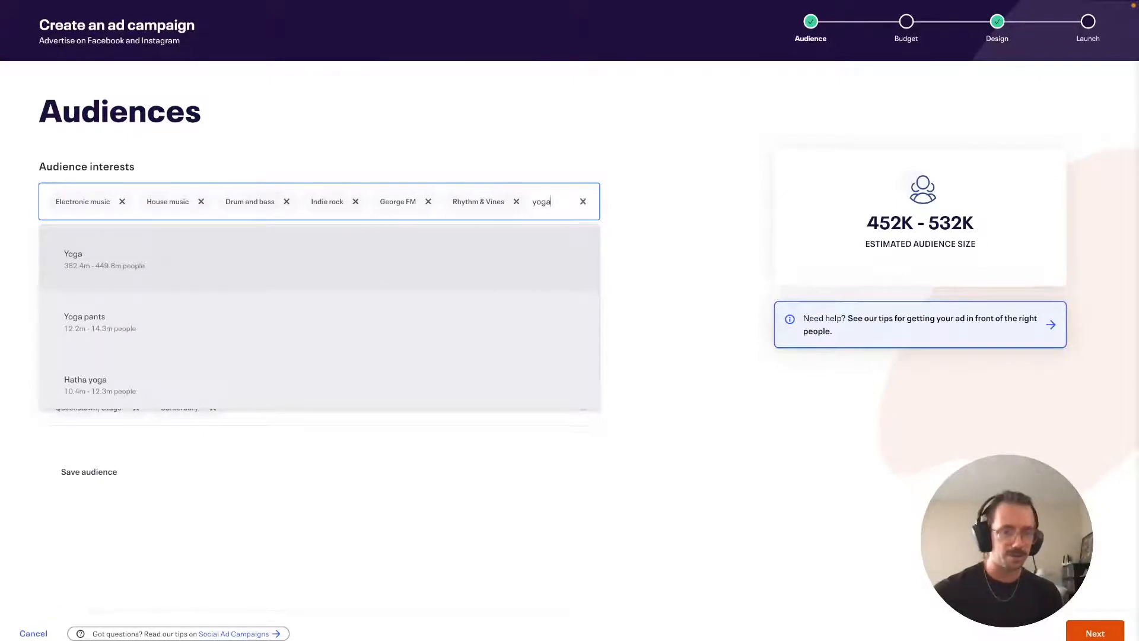
{"action": "key", "text": "BackSpace"}
{"action": "key", "text": "BackSpace"}
{"action": "key", "text": "BackSpace"}
{"action": "key", "text": "BackSpace"}
{"action": "type", "text": "b"}
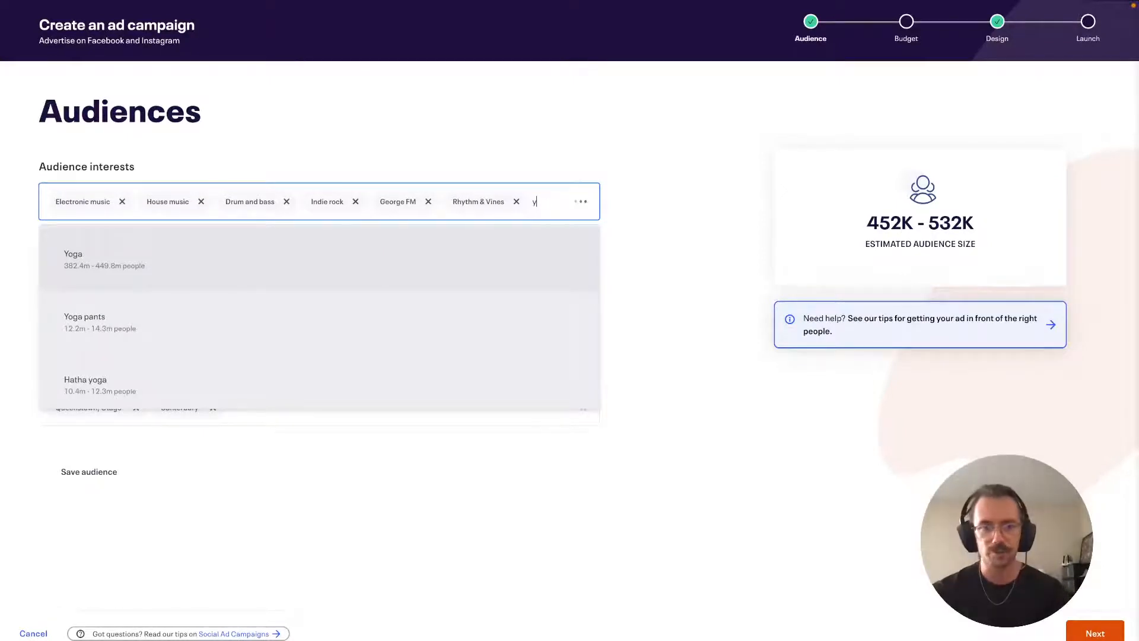
{"action": "type", "text": "illie"}
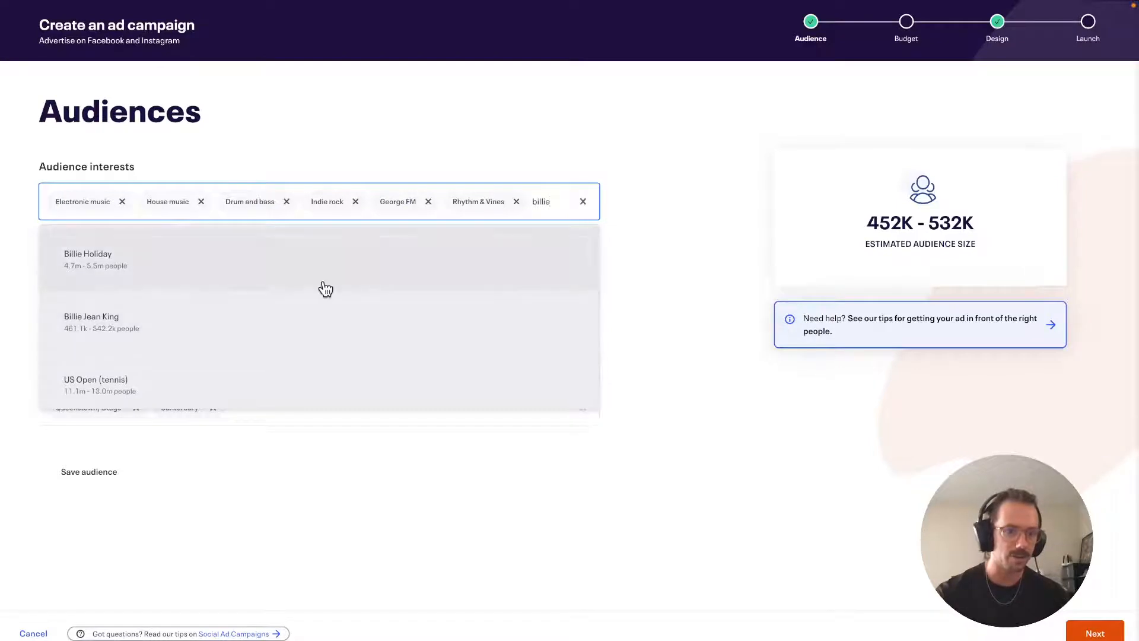
{"action": "left_click", "coordinate": [702, 328]}
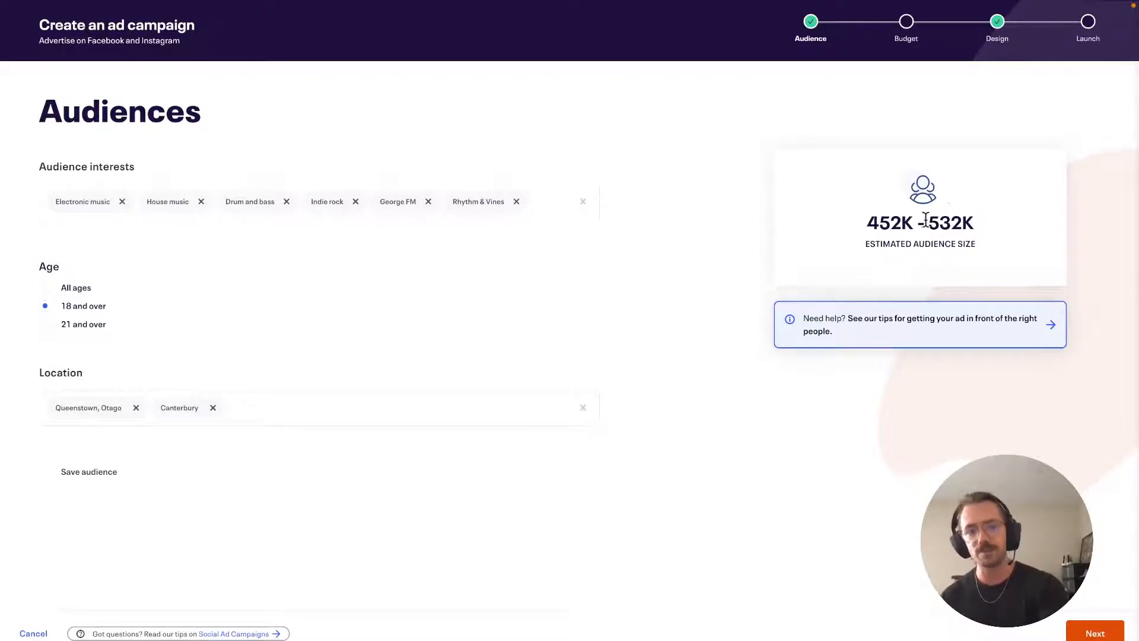
{"action": "left_click_drag", "start_coordinate": [925, 222], "coordinate": [824, 239]}
{"action": "left_click", "coordinate": [823, 233]}
{"action": "left_click", "coordinate": [543, 212]}
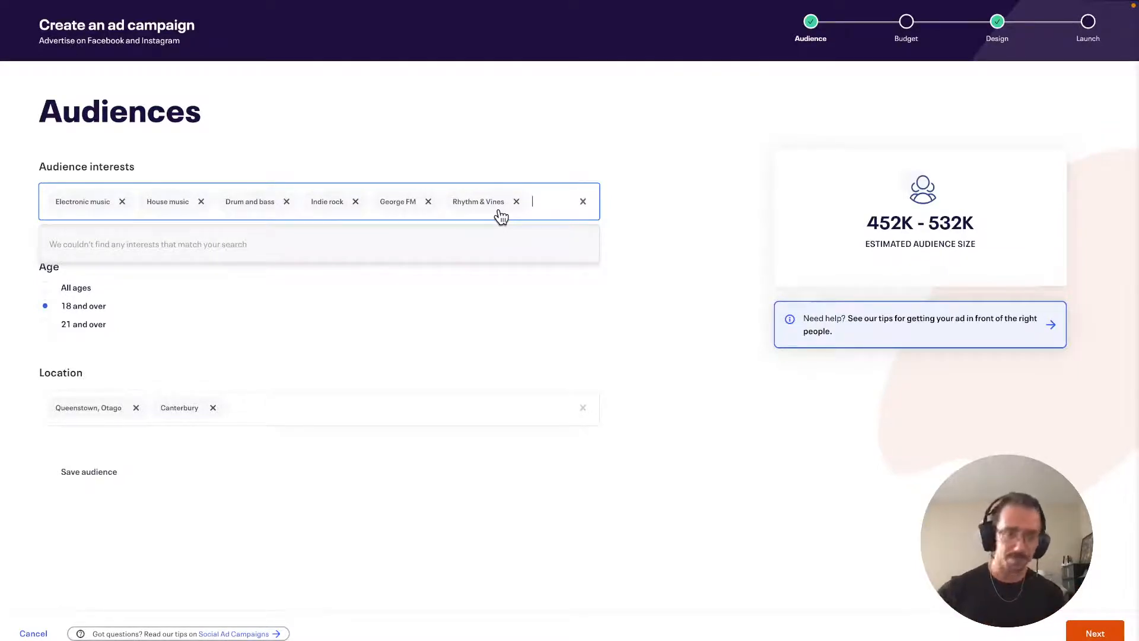
Step: Close the empty interests list and set the audience age to 21 and over (414K–487K)
{"action": "left_click", "coordinate": [271, 375]}
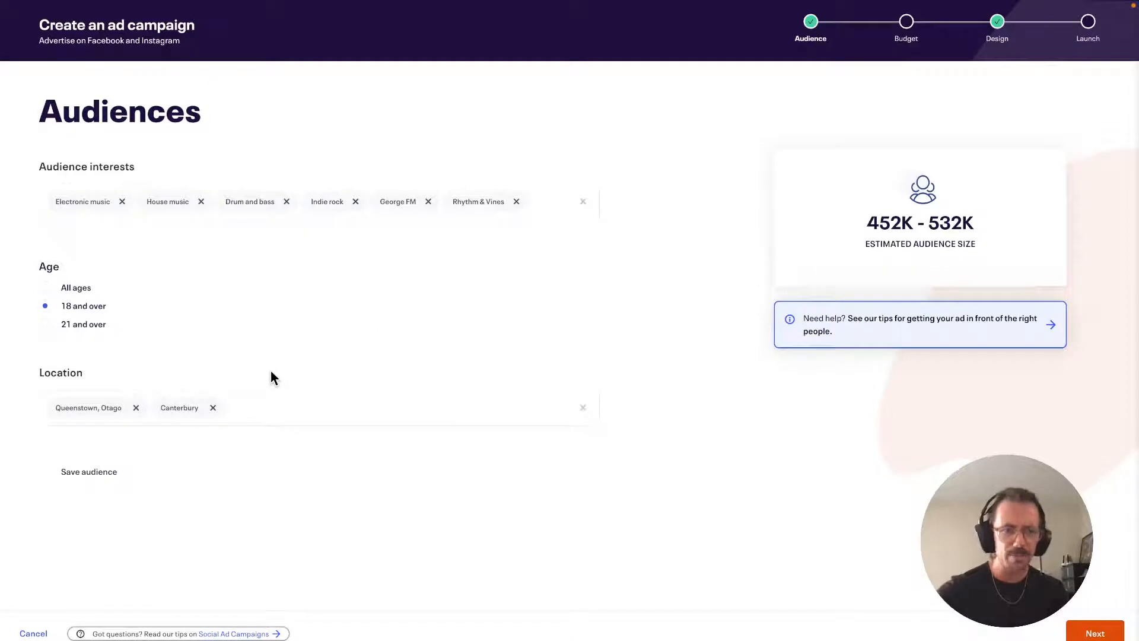
{"action": "left_click", "coordinate": [46, 302]}
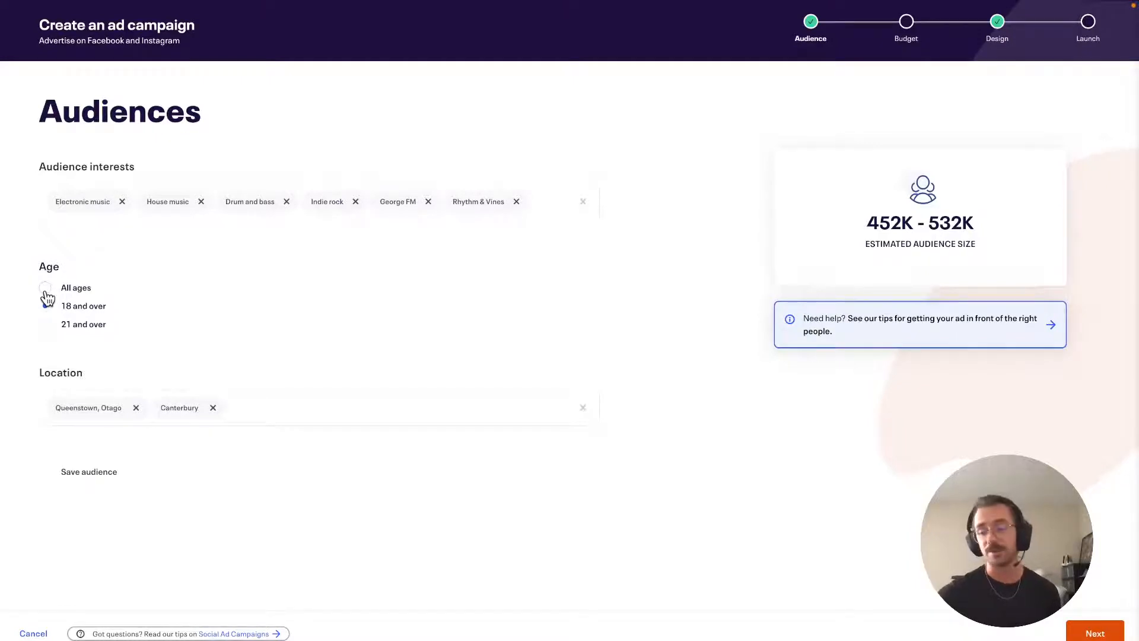
{"action": "left_click", "coordinate": [47, 325]}
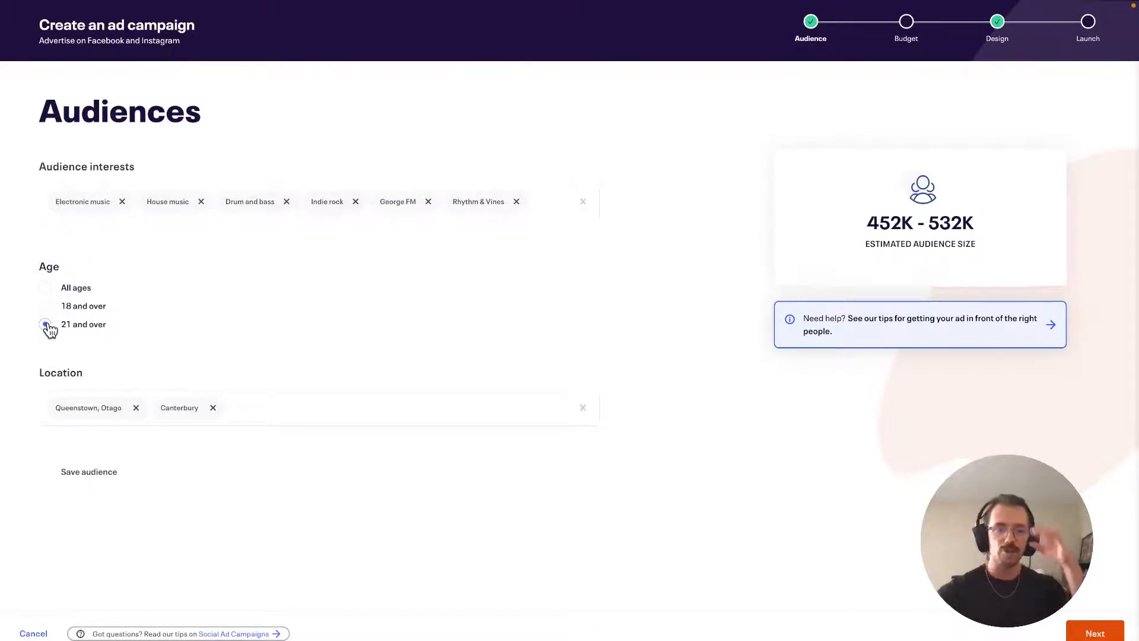
{"action": "left_click", "coordinate": [249, 412]}
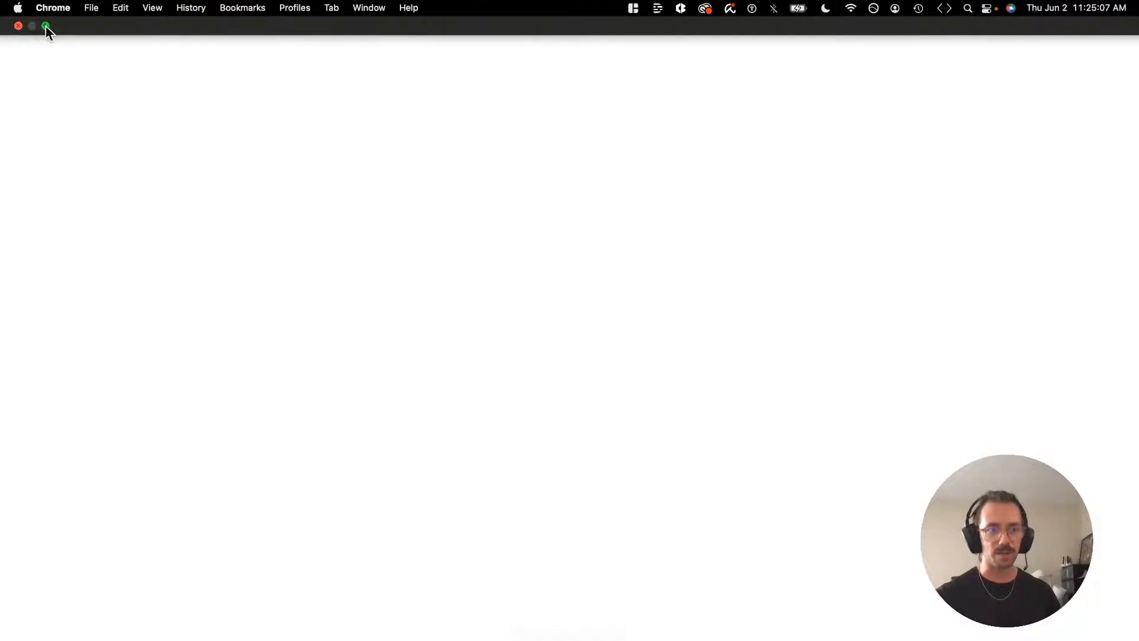
Step: Take the browser out of full screen and maximize the window
{"action": "left_click", "coordinate": [45, 26]}
{"action": "left_click", "coordinate": [282, 70]}
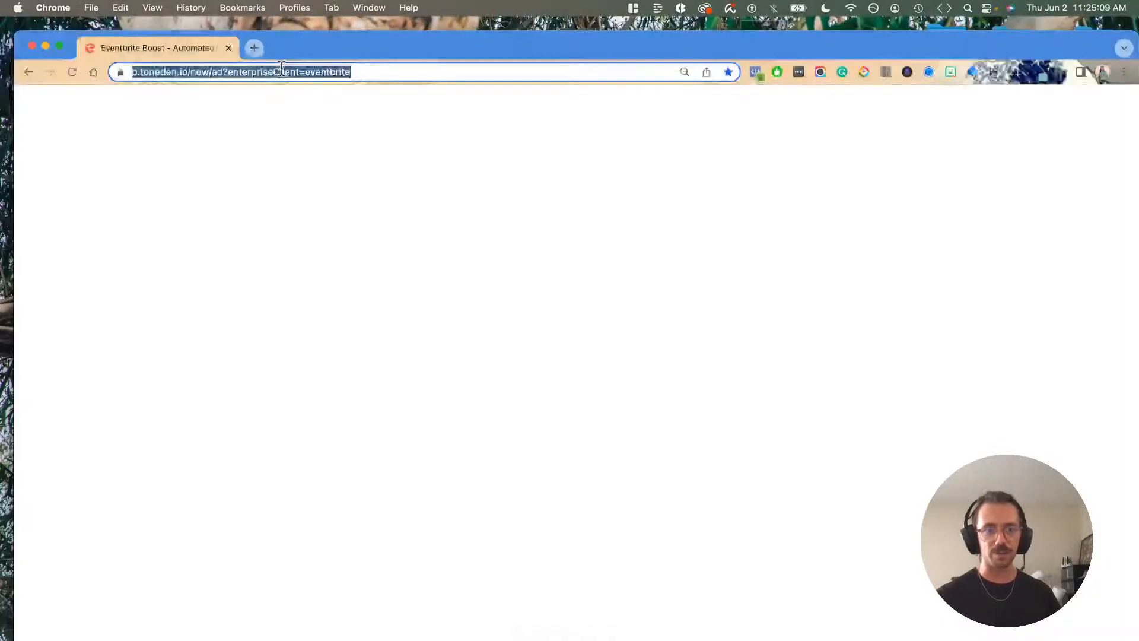
{"action": "double_click", "coordinate": [331, 47]}
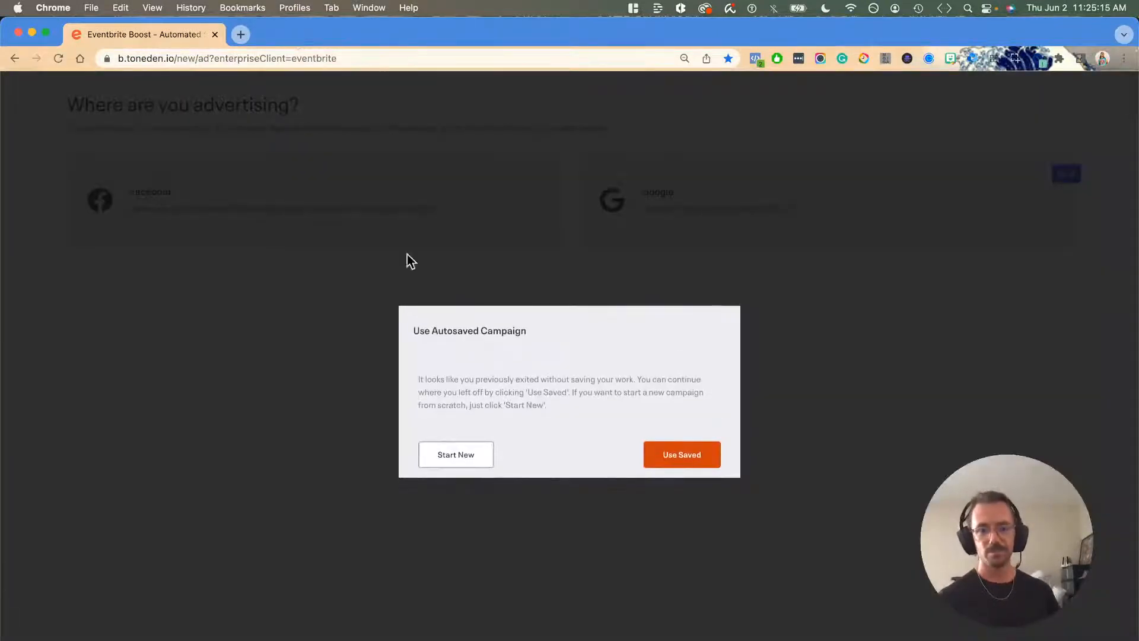
Step: Start a fresh Facebook ad campaign named 'Draft Campaign' and jump to Budget & schedule
{"action": "left_click", "coordinate": [472, 461]}
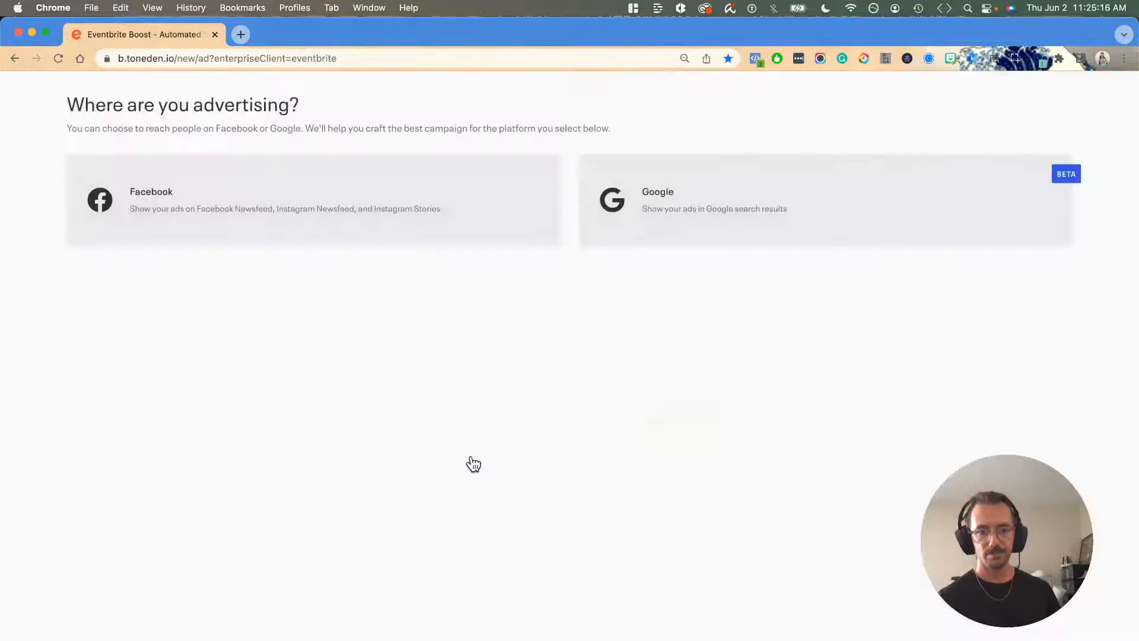
{"action": "left_click", "coordinate": [389, 218]}
{"action": "left_click", "coordinate": [433, 410]}
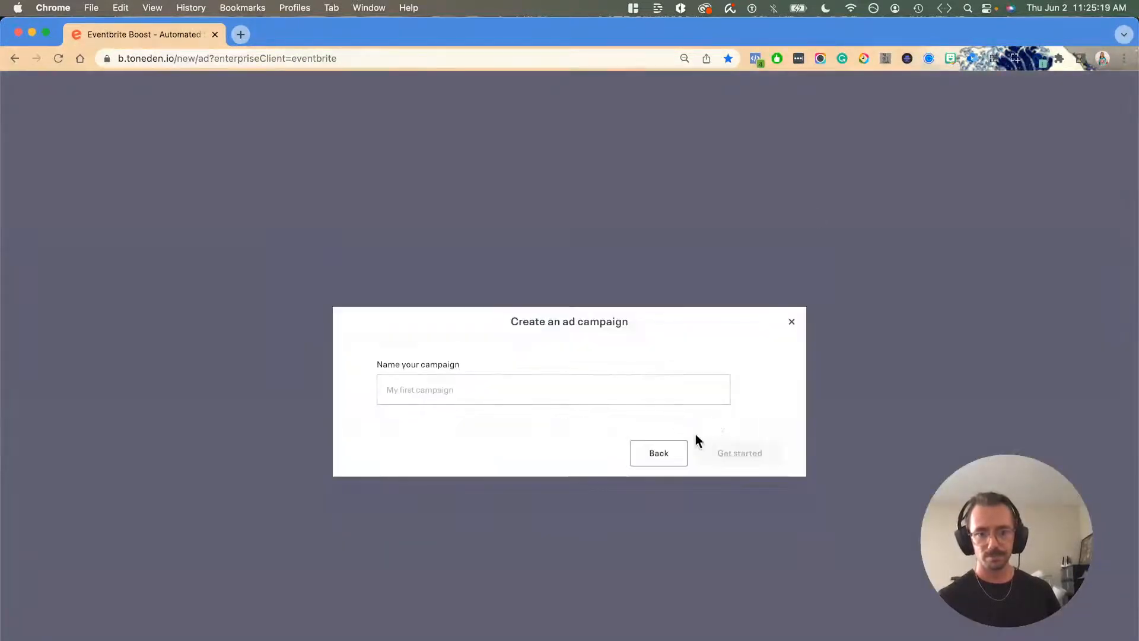
{"action": "left_click", "coordinate": [599, 395]}
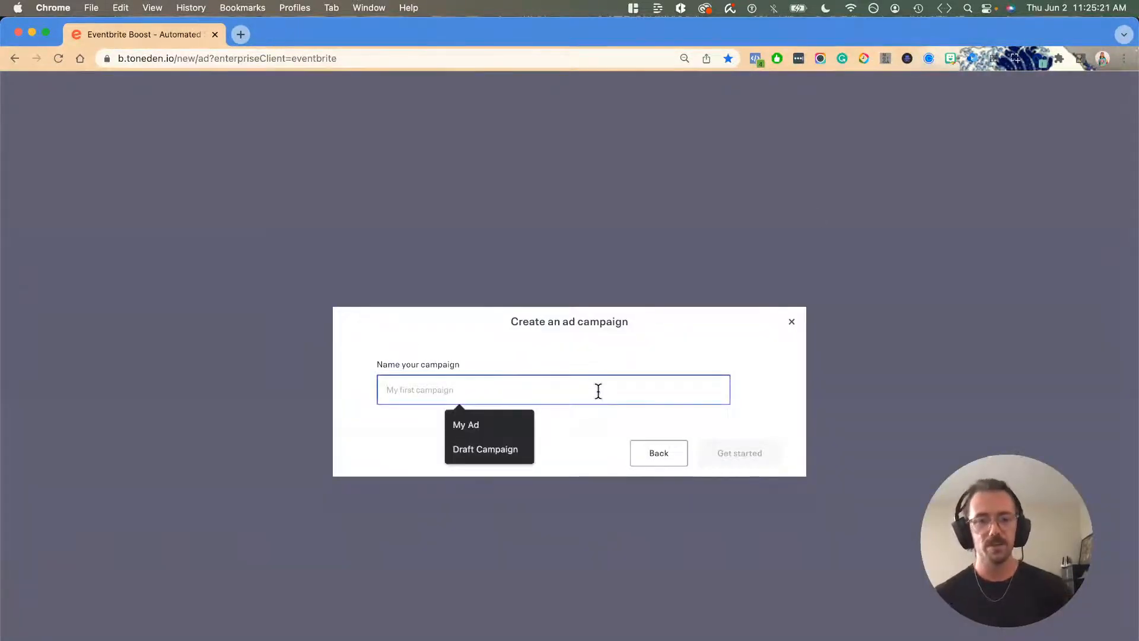
{"action": "left_click", "coordinate": [472, 450]}
{"action": "left_click", "coordinate": [751, 453]}
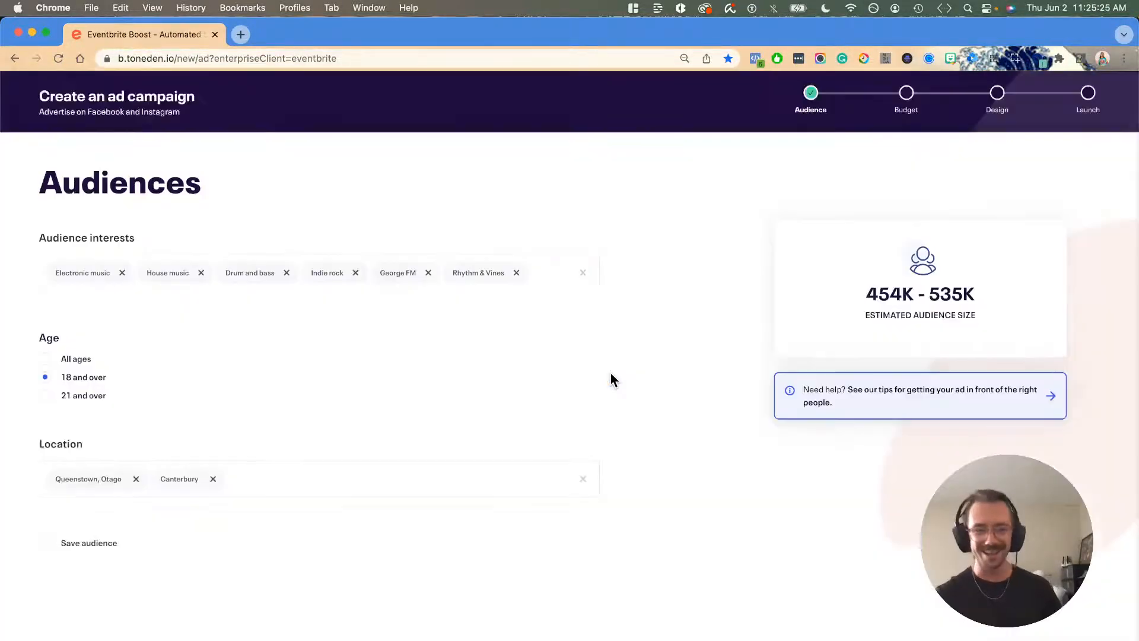
{"action": "left_click", "coordinate": [907, 104]}
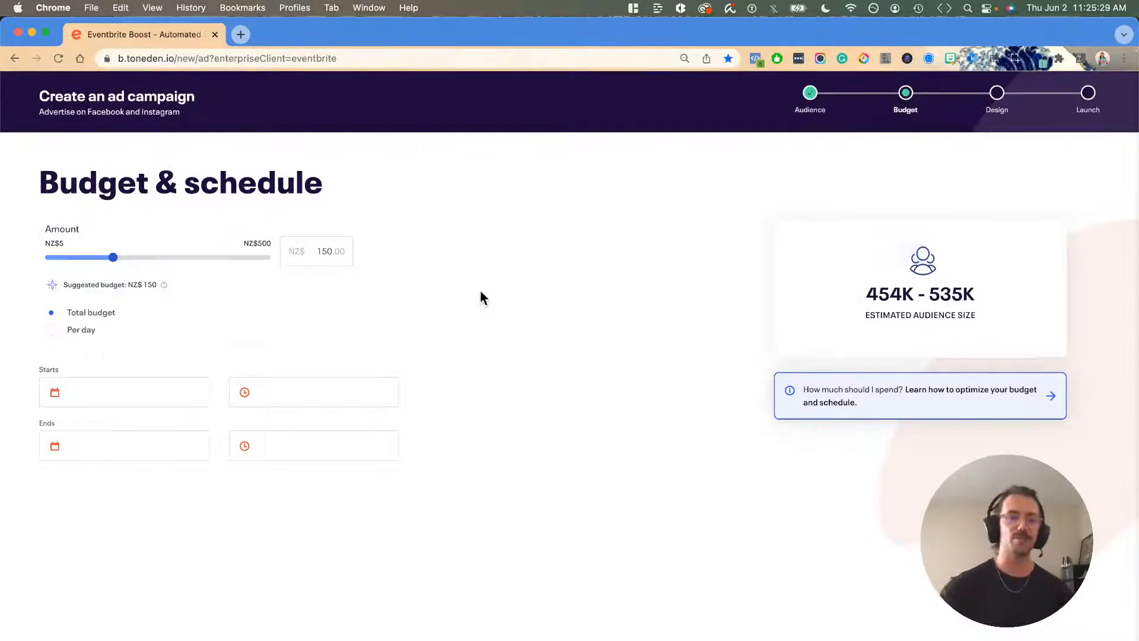
{"action": "left_click", "coordinate": [46, 33]}
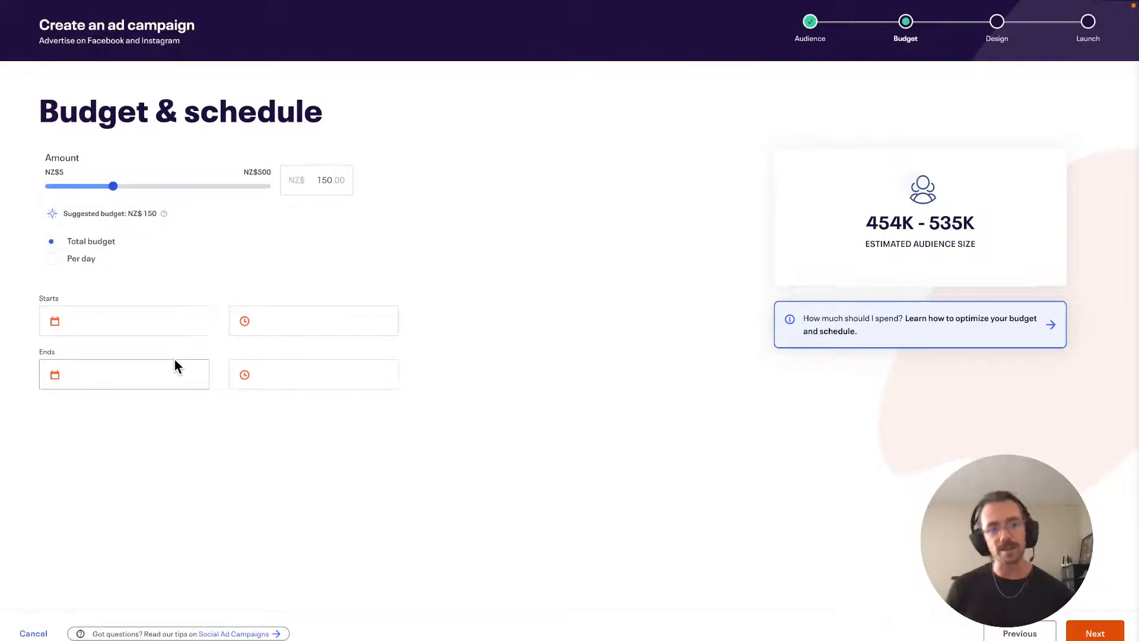
Step: Schedule the campaign to run from June 2 to June 30, 2022
{"action": "left_click", "coordinate": [140, 327]}
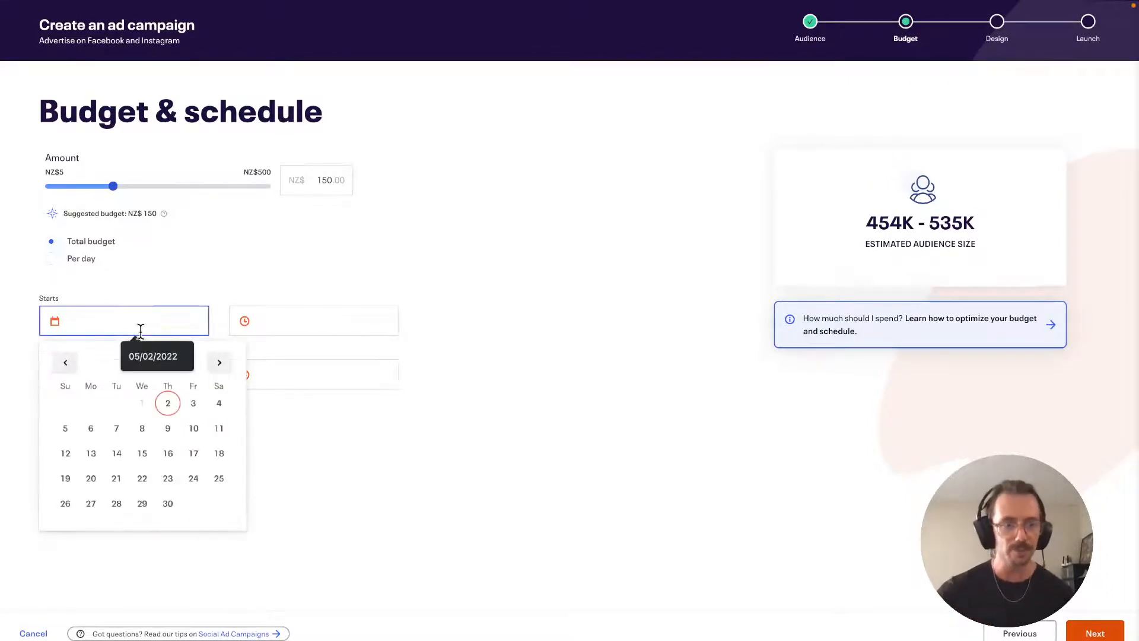
{"action": "left_click", "coordinate": [168, 407]}
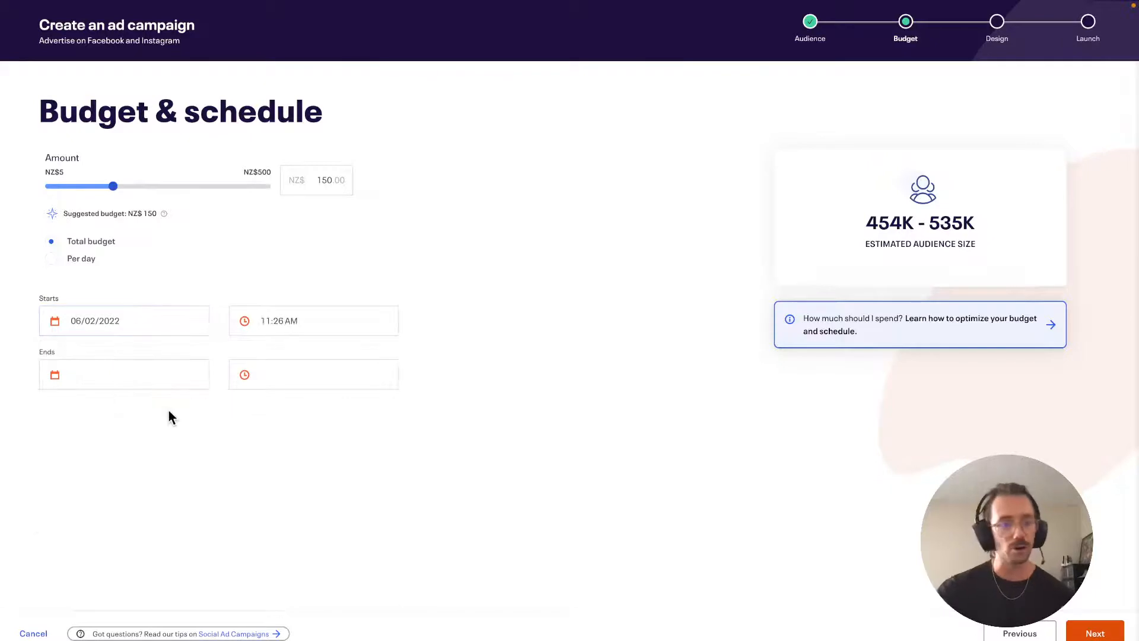
{"action": "left_click", "coordinate": [128, 376]}
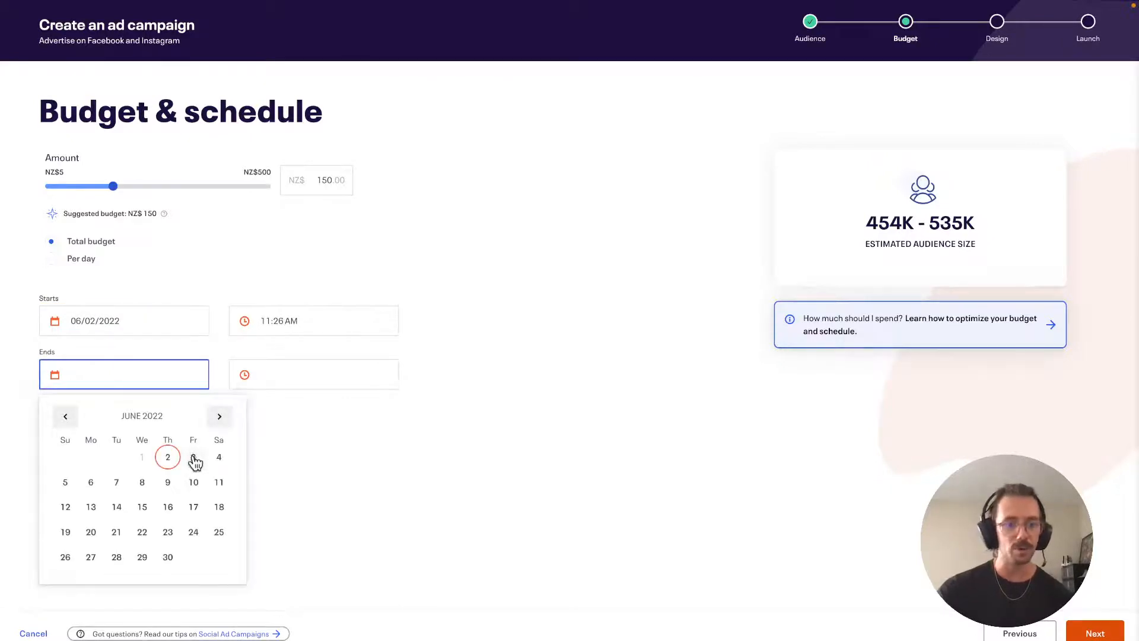
{"action": "left_click", "coordinate": [172, 559]}
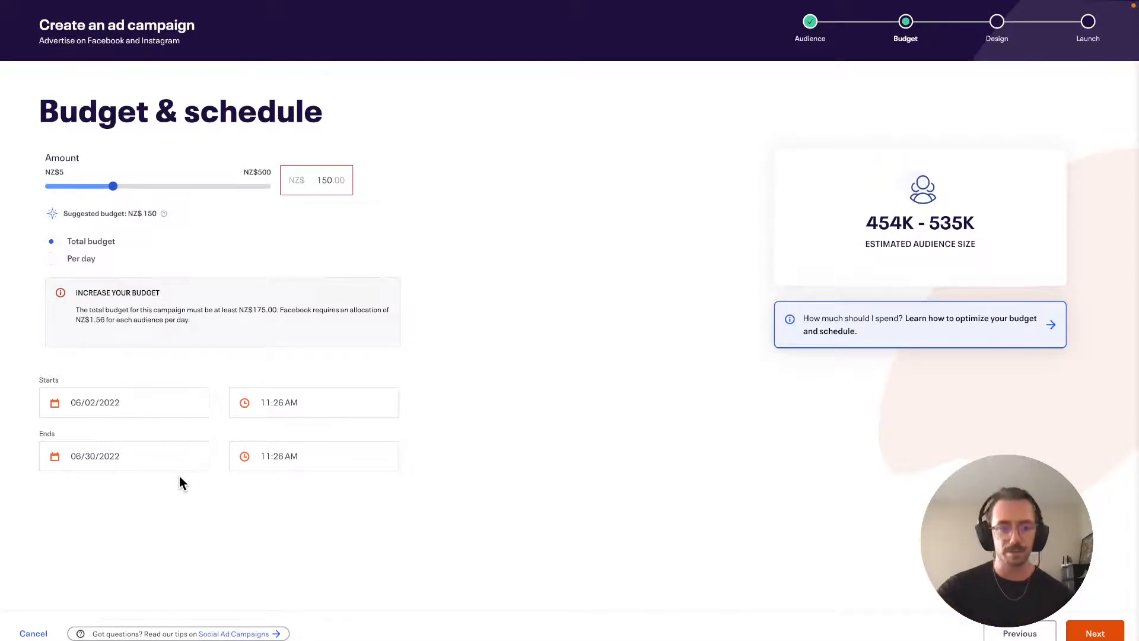
Step: Advance from Budget & schedule to the Design step with its Facebook Mobile ad preview
{"action": "left_click", "coordinate": [1095, 633]}
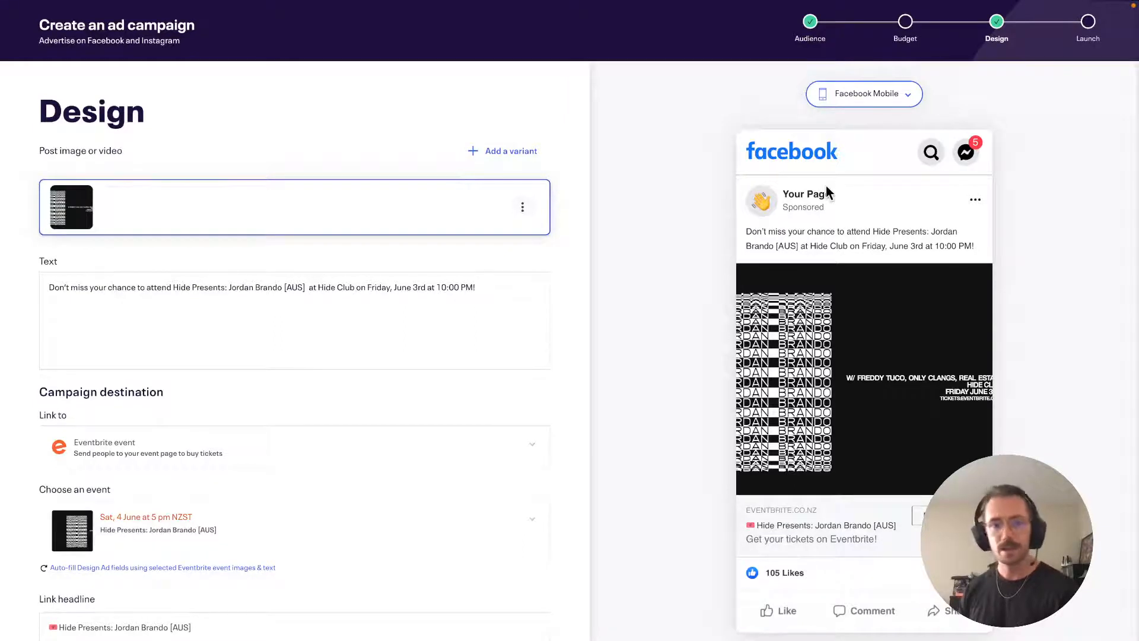
{"action": "left_click", "coordinate": [408, 312]}
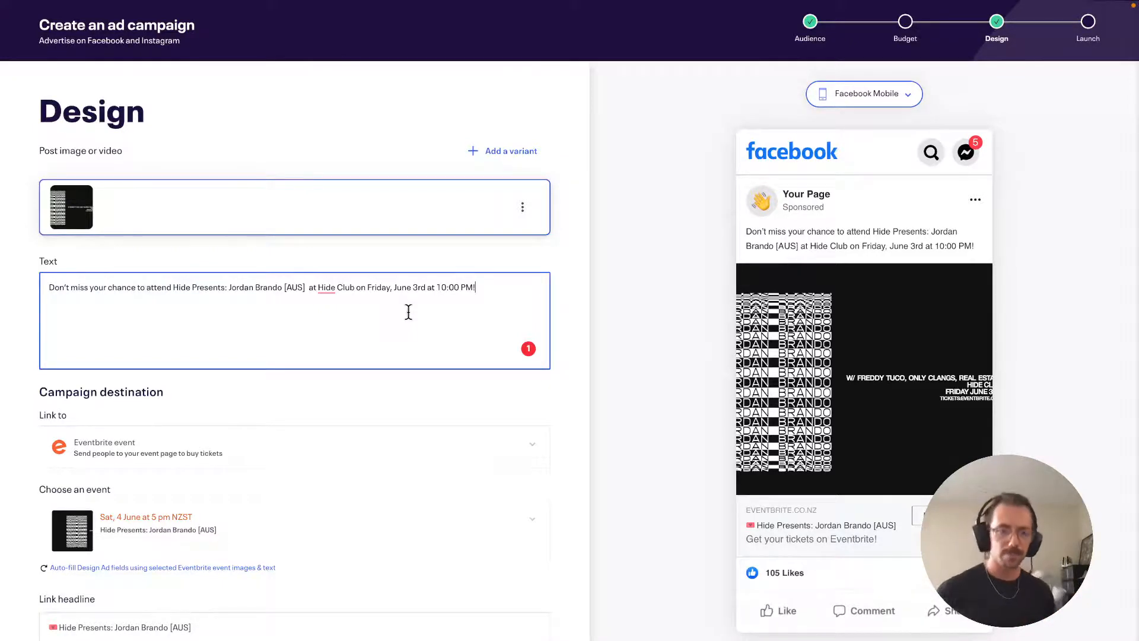
{"action": "scroll", "coordinate": [571, 453], "scroll_direction": "down", "scroll_amount": 2}
Step: Keep the ad linking to the Eventbrite event and review its headline and 'Get your tickets on Eventbrite!' description
{"action": "left_click", "coordinate": [569, 453]}
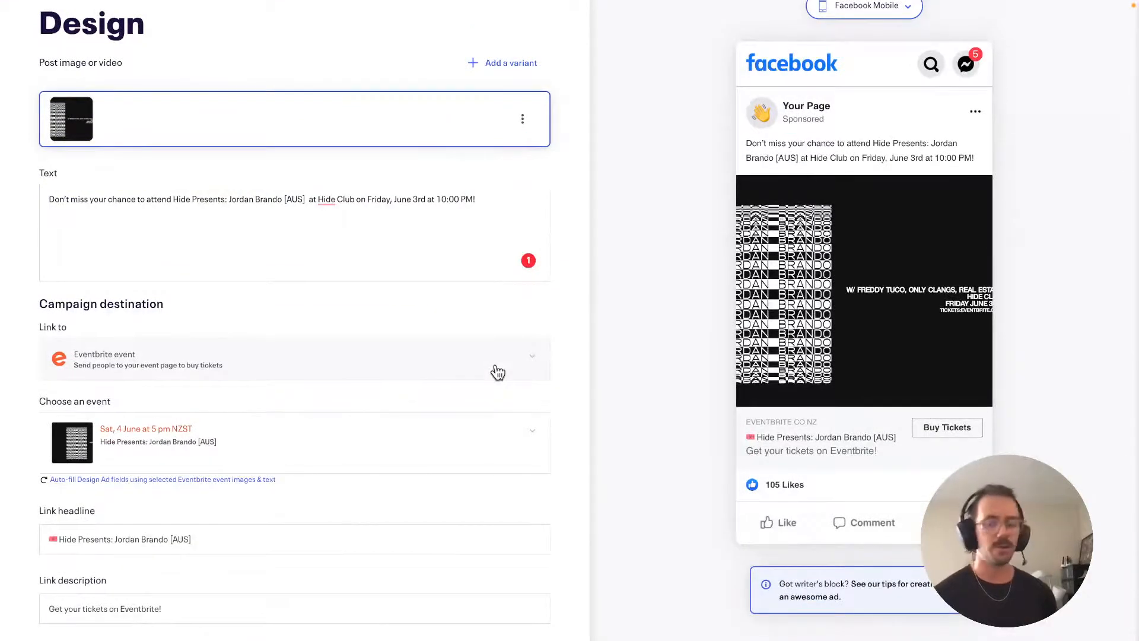
{"action": "left_click", "coordinate": [498, 372]}
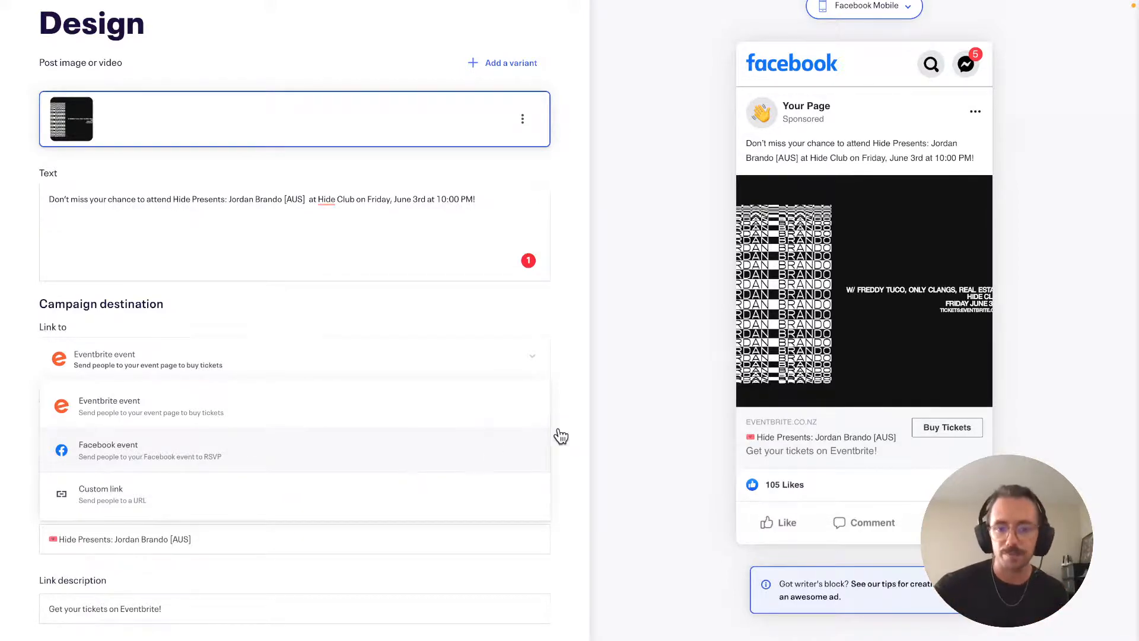
{"action": "left_click", "coordinate": [599, 419]}
{"action": "scroll", "coordinate": [599, 418], "scroll_direction": "down", "scroll_amount": 1}
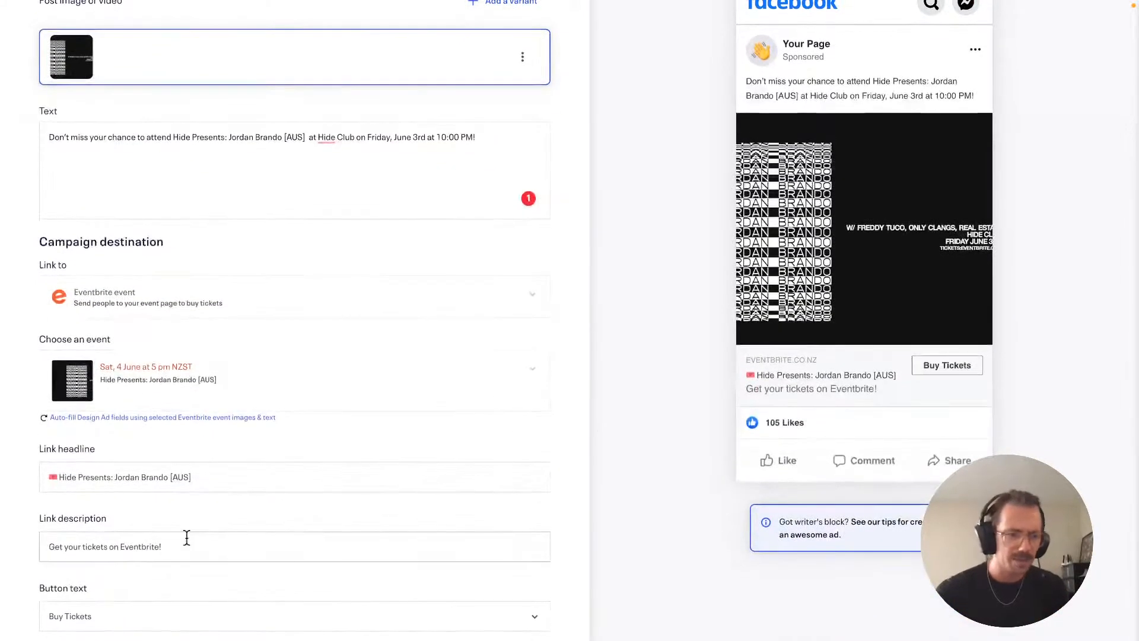
{"action": "left_click", "coordinate": [206, 478]}
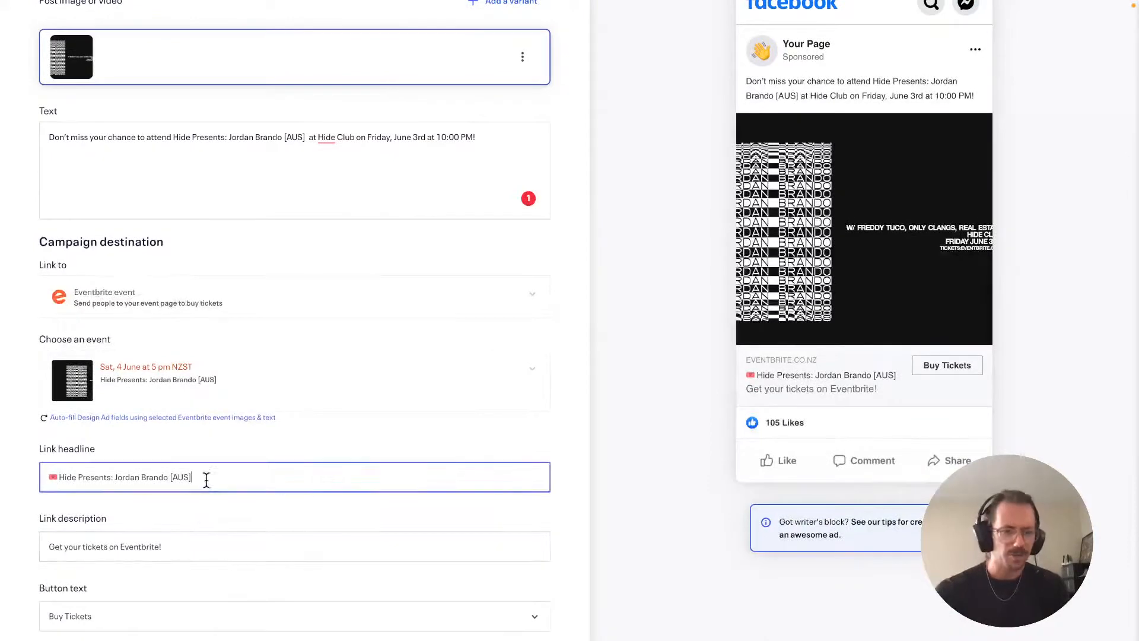
{"action": "left_click", "coordinate": [184, 552]}
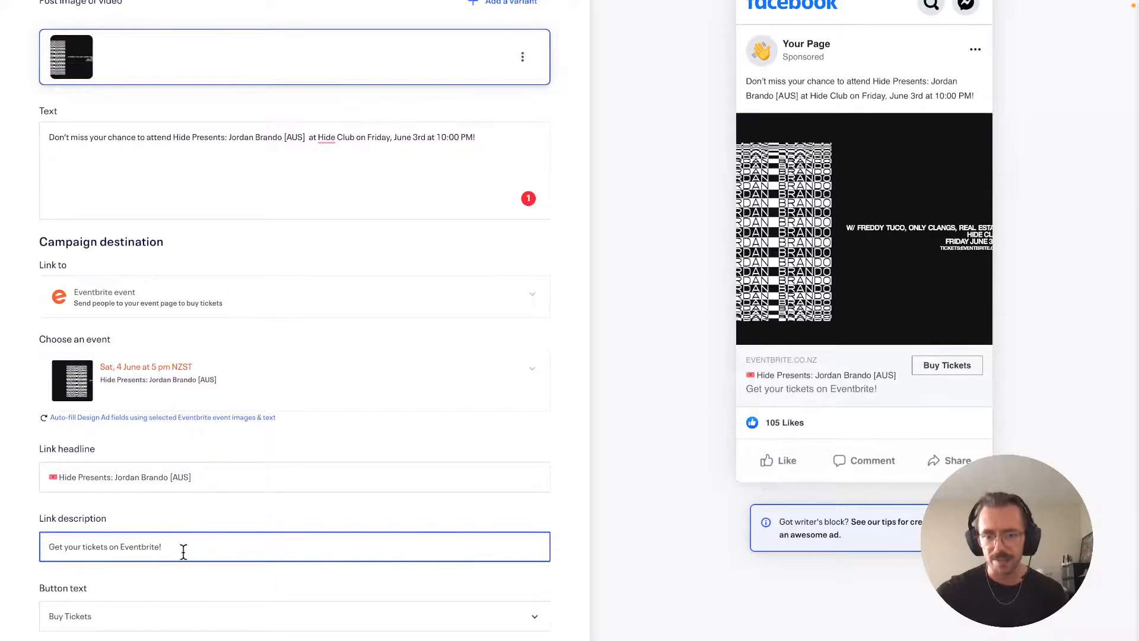
{"action": "left_click", "coordinate": [666, 350]}
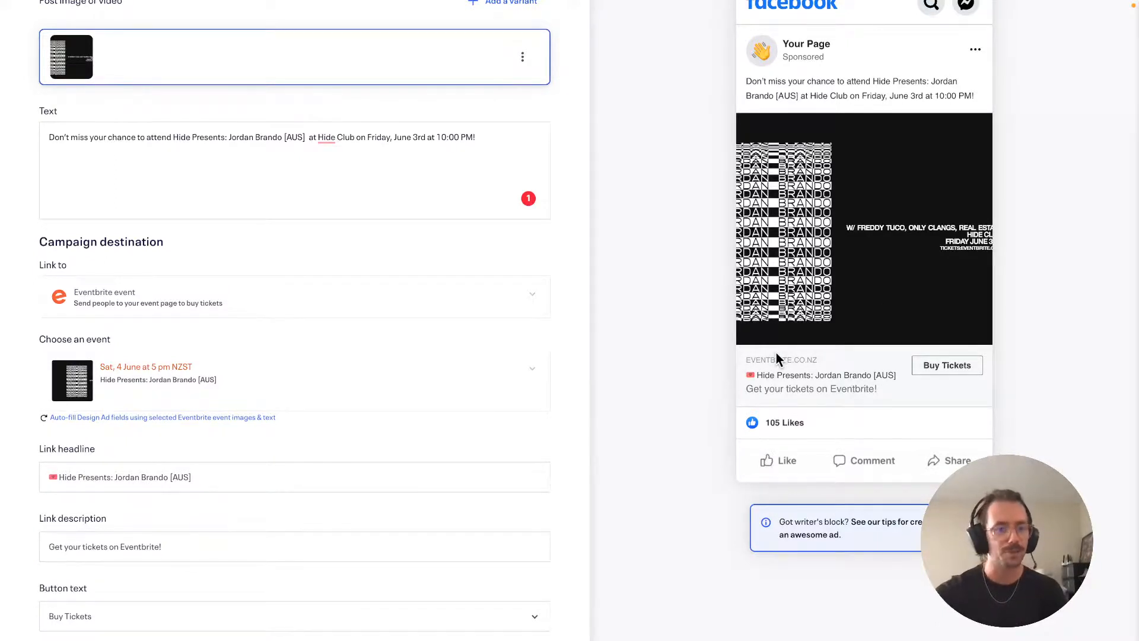
{"action": "scroll", "coordinate": [777, 352], "scroll_direction": "up", "scroll_amount": 3}
Step: Preview the ad as an Instagram sponsored post and keep Buy Tickets as the call to action
{"action": "left_click", "coordinate": [882, 47]}
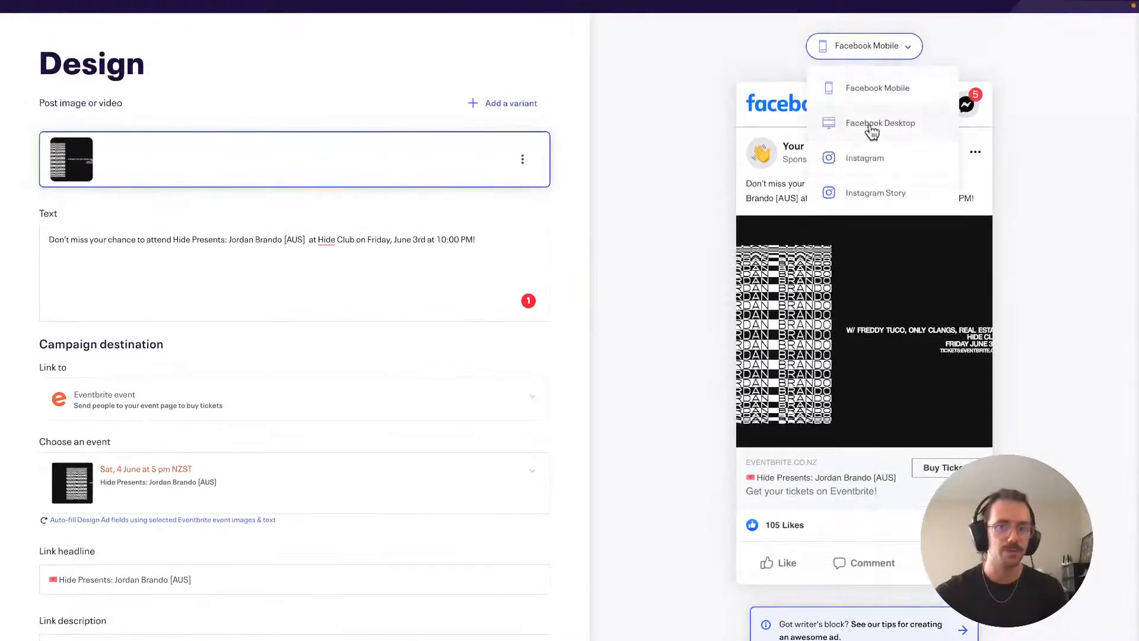
{"action": "left_click", "coordinate": [867, 160]}
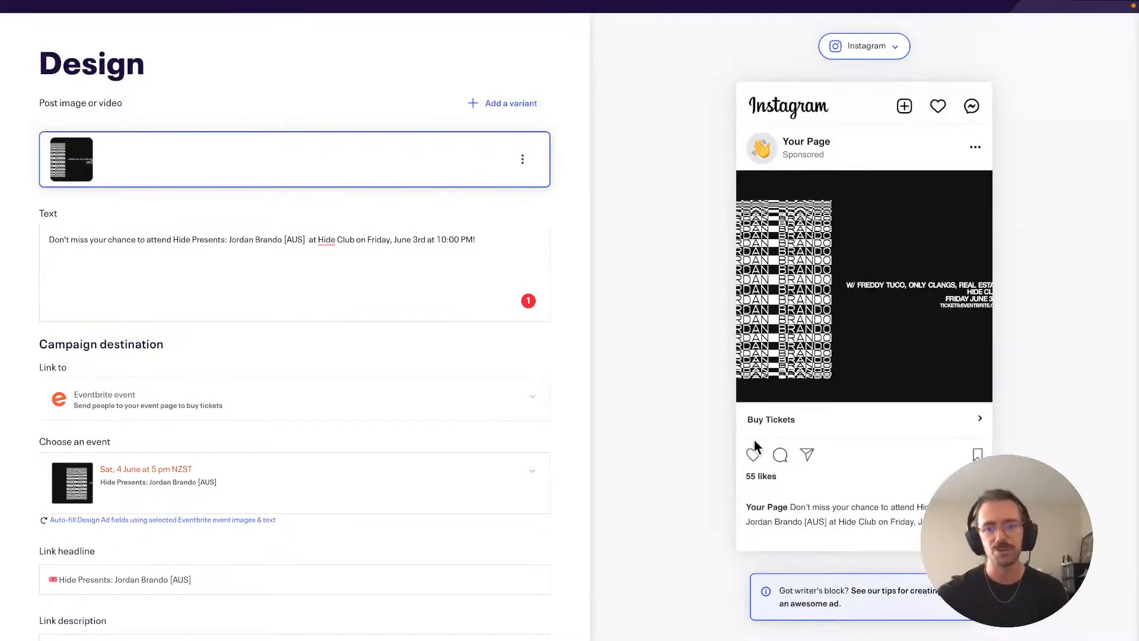
{"action": "scroll", "coordinate": [550, 634], "scroll_direction": "down", "scroll_amount": 1}
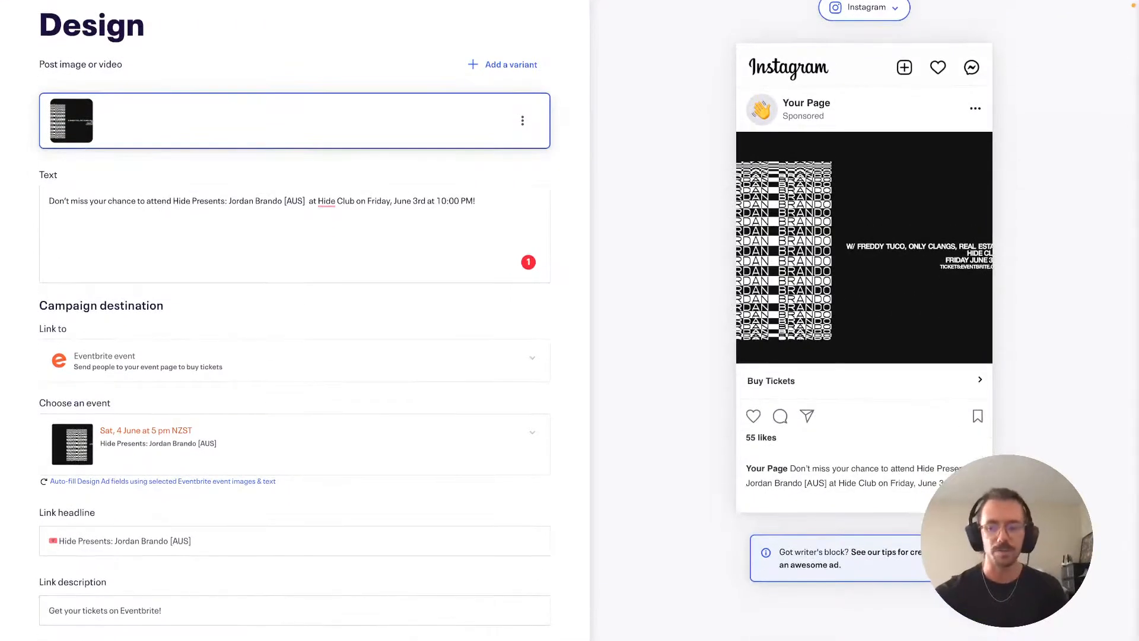
{"action": "scroll", "coordinate": [397, 627], "scroll_direction": "down", "scroll_amount": 2}
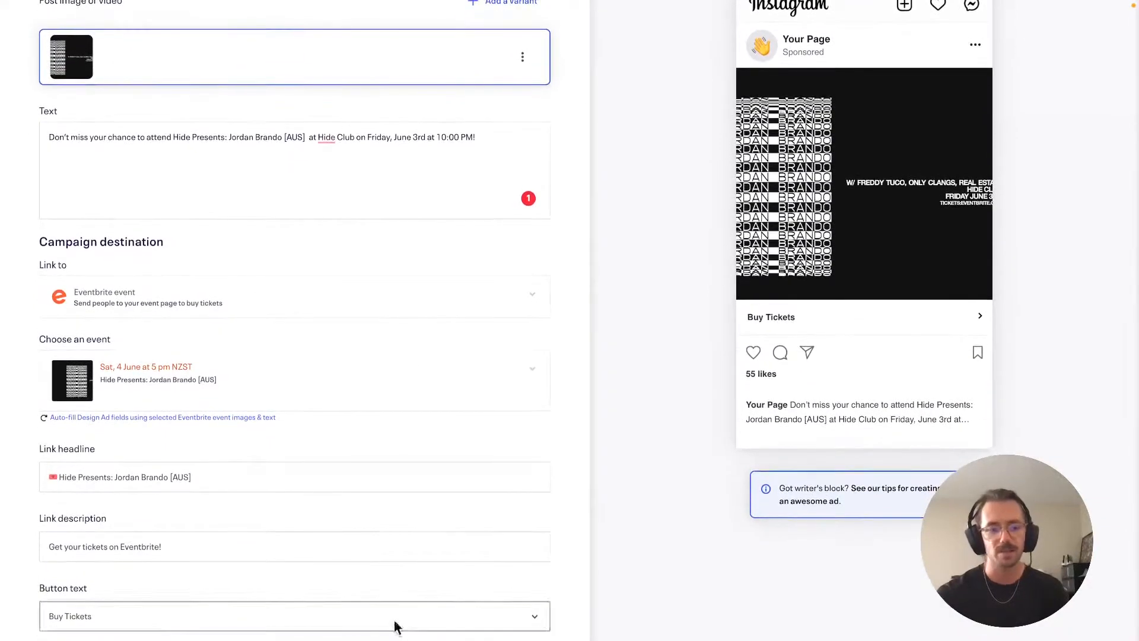
{"action": "left_click", "coordinate": [397, 626]}
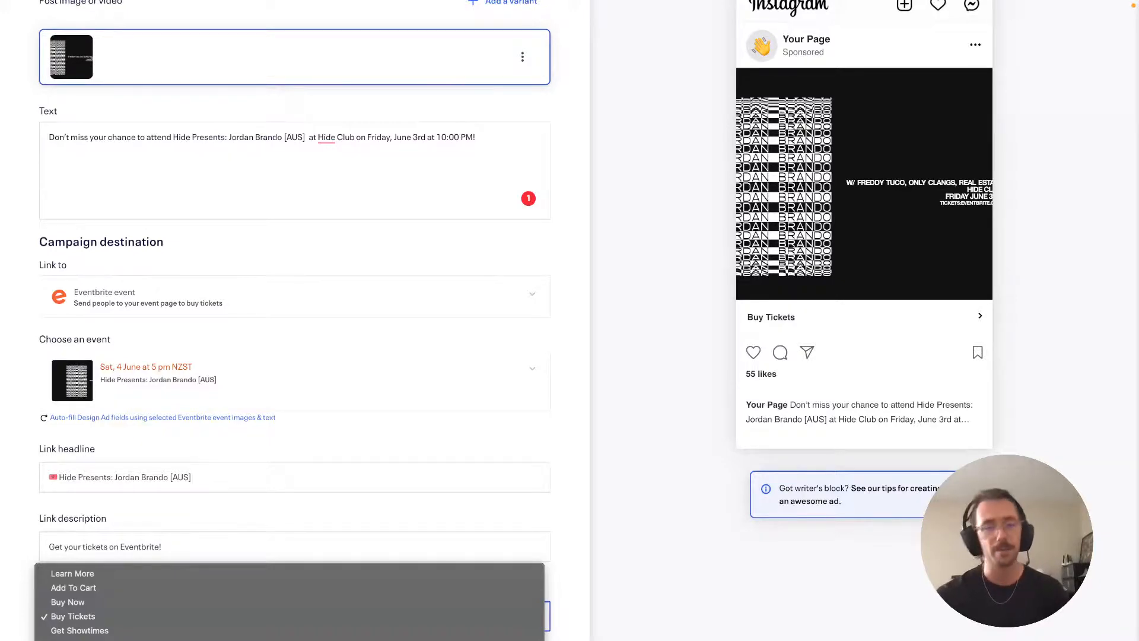
{"action": "left_click", "coordinate": [714, 425]}
{"action": "scroll", "coordinate": [714, 425], "scroll_direction": "up", "scroll_amount": 3}
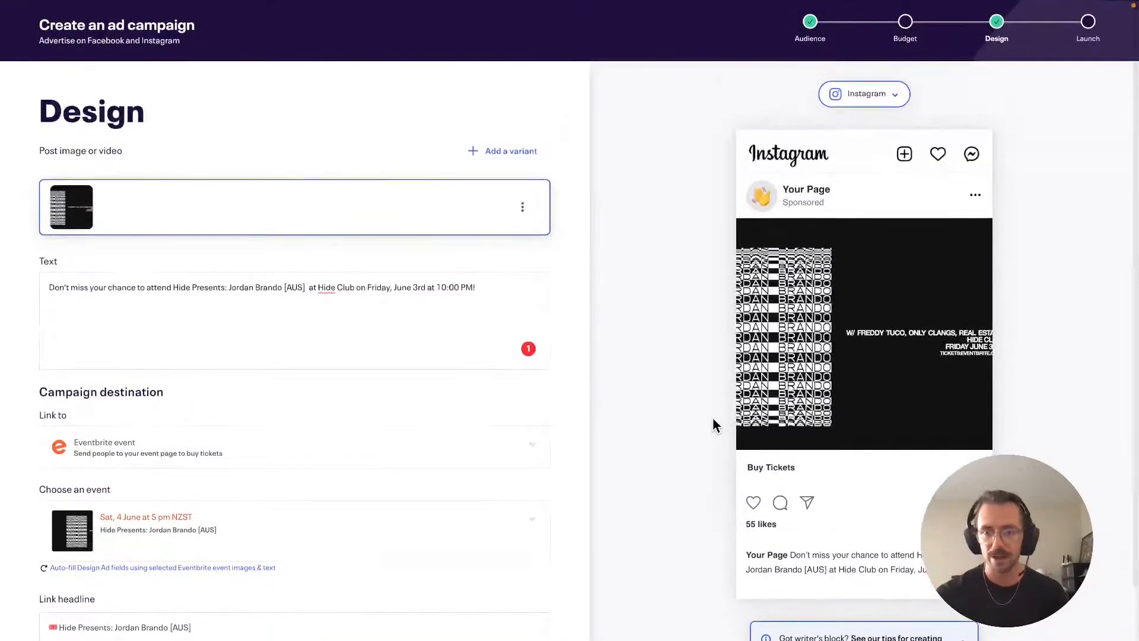
Step: Go to Review and Launch, leaving the Cream Facebook page and Events ad account selected
{"action": "left_click", "coordinate": [1088, 22]}
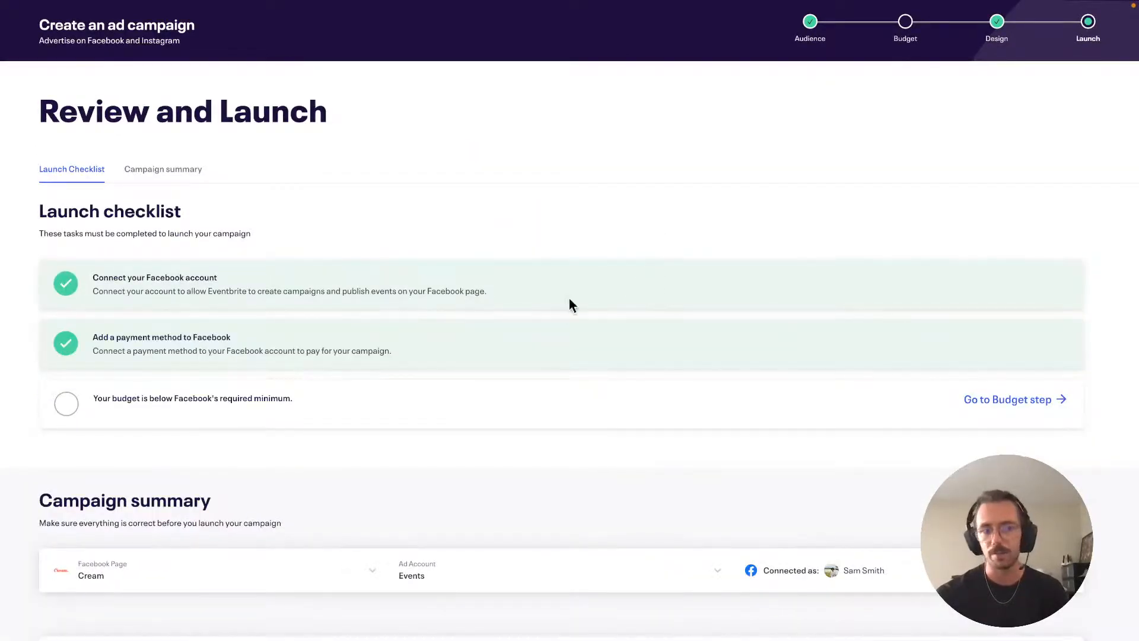
{"action": "scroll", "coordinate": [403, 446], "scroll_direction": "down", "scroll_amount": 1}
{"action": "left_click", "coordinate": [296, 508]}
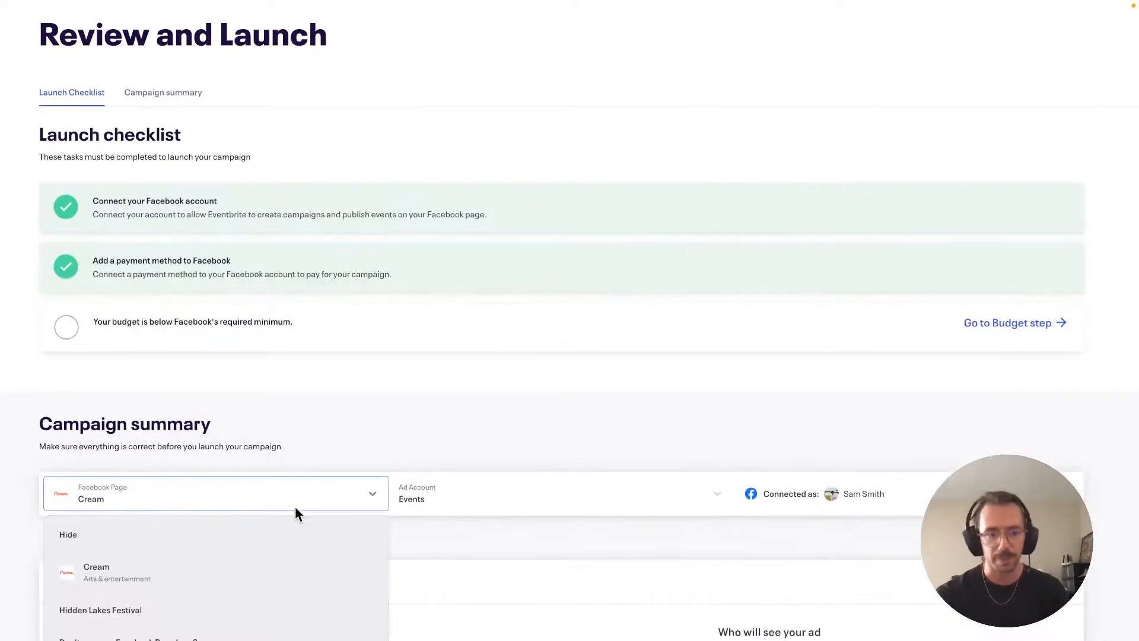
{"action": "left_click", "coordinate": [354, 448]}
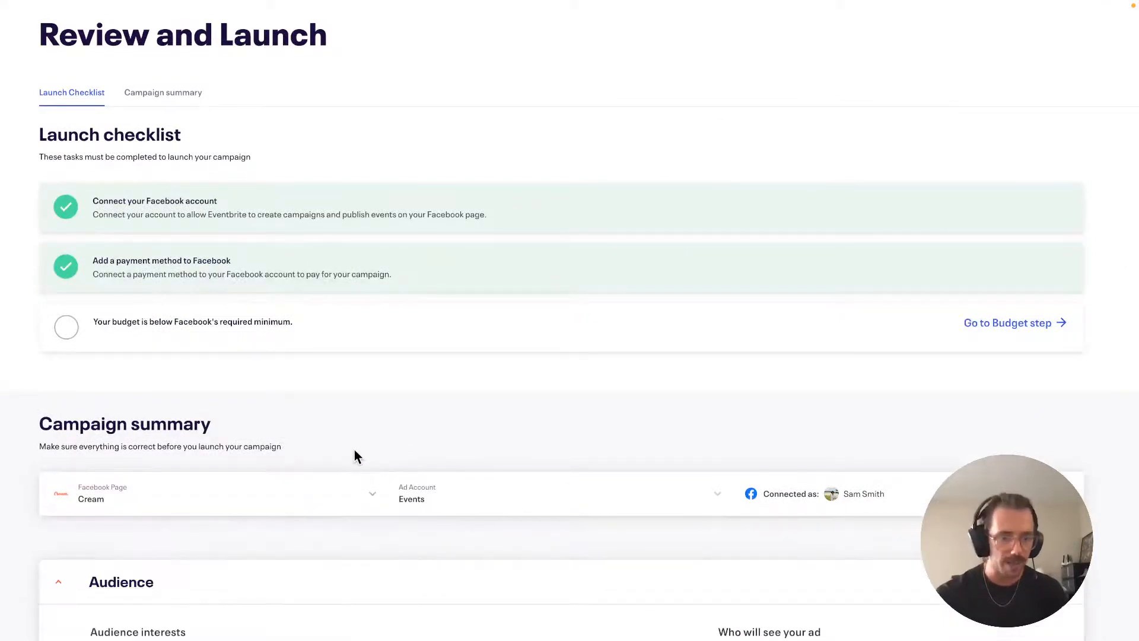
{"action": "left_click", "coordinate": [443, 488]}
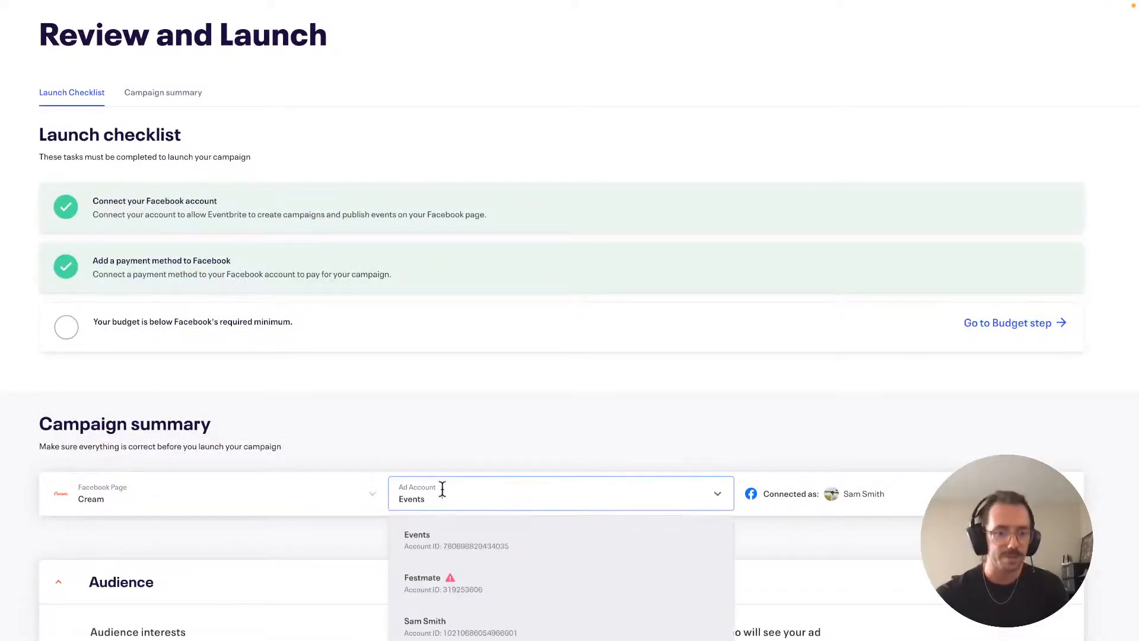
{"action": "left_click", "coordinate": [455, 446]}
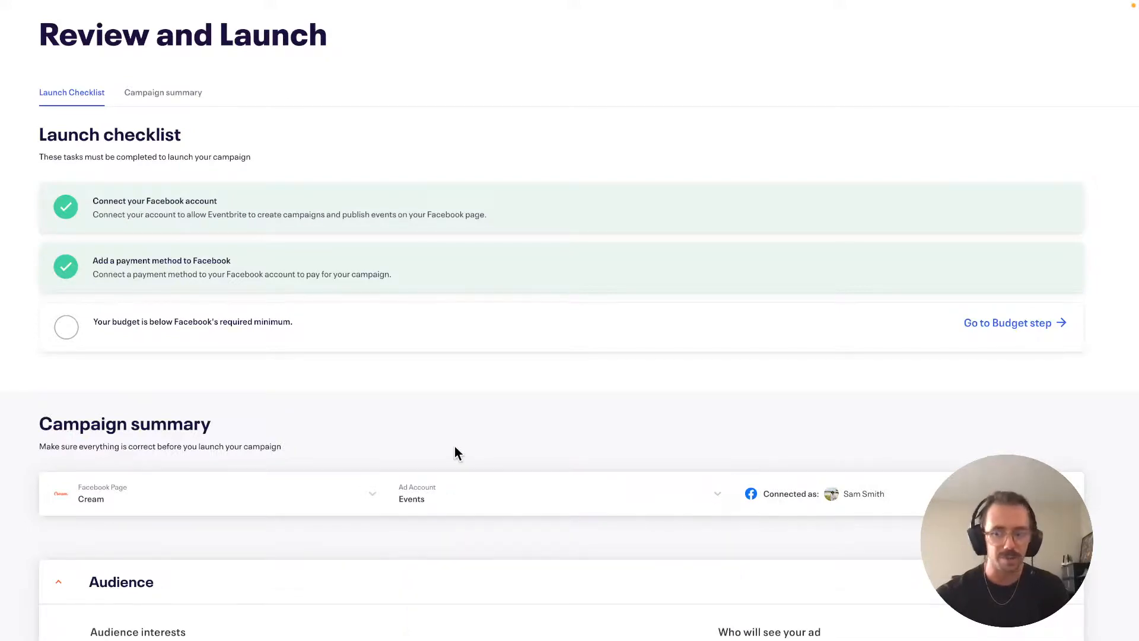
{"action": "scroll", "coordinate": [454, 446], "scroll_direction": "down", "scroll_amount": 3}
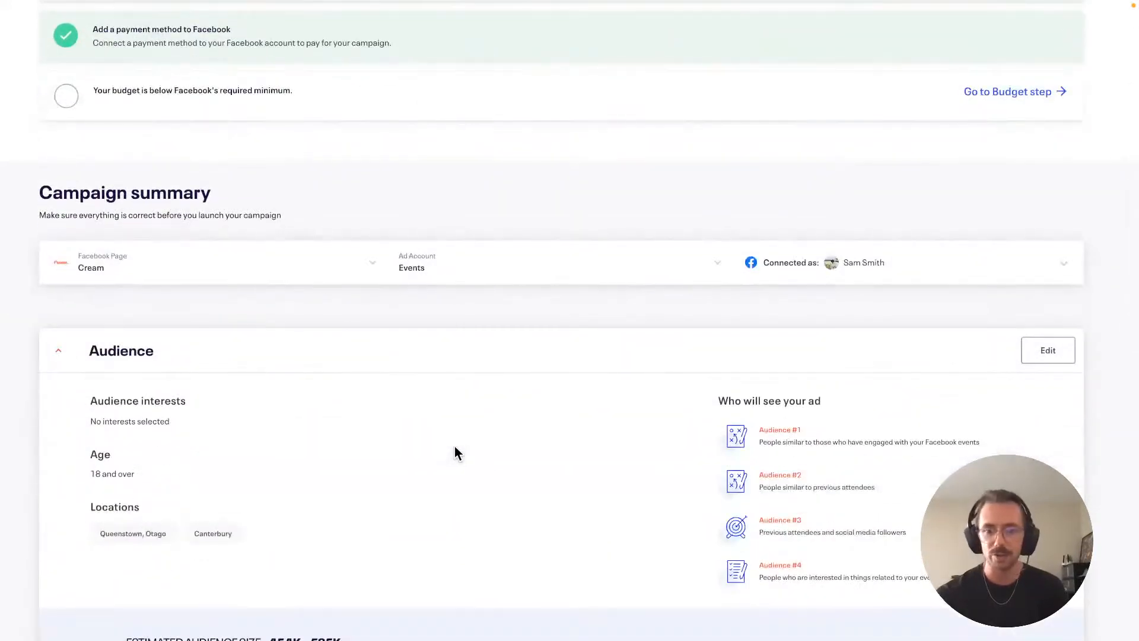
{"action": "scroll", "coordinate": [455, 446], "scroll_direction": "down", "scroll_amount": 2}
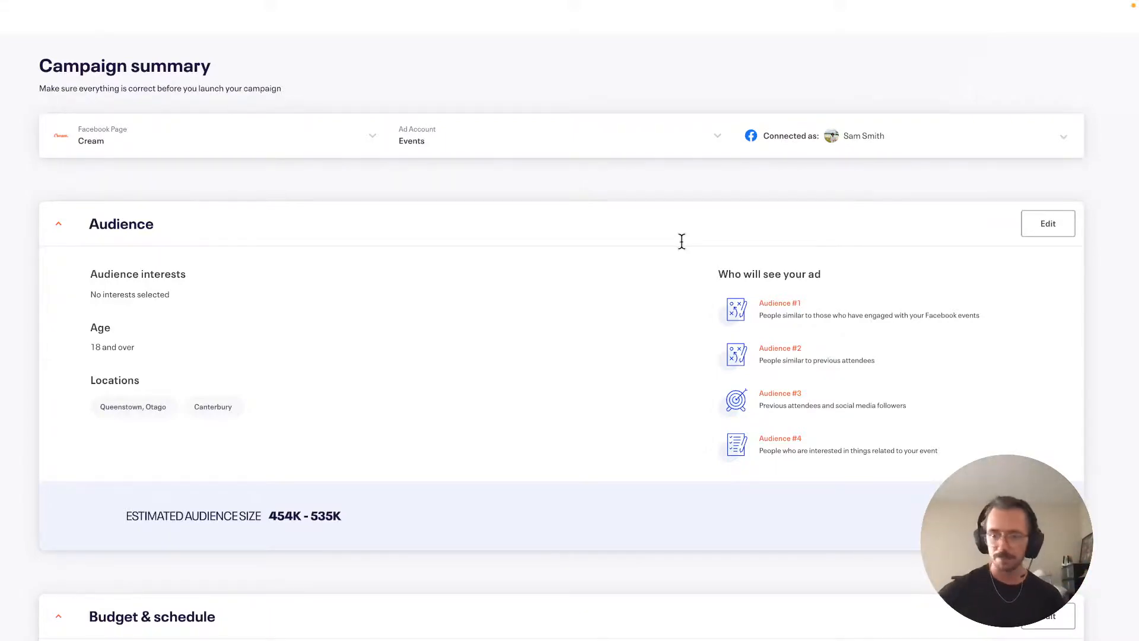
{"action": "scroll", "coordinate": [682, 241], "scroll_direction": "down", "scroll_amount": 10}
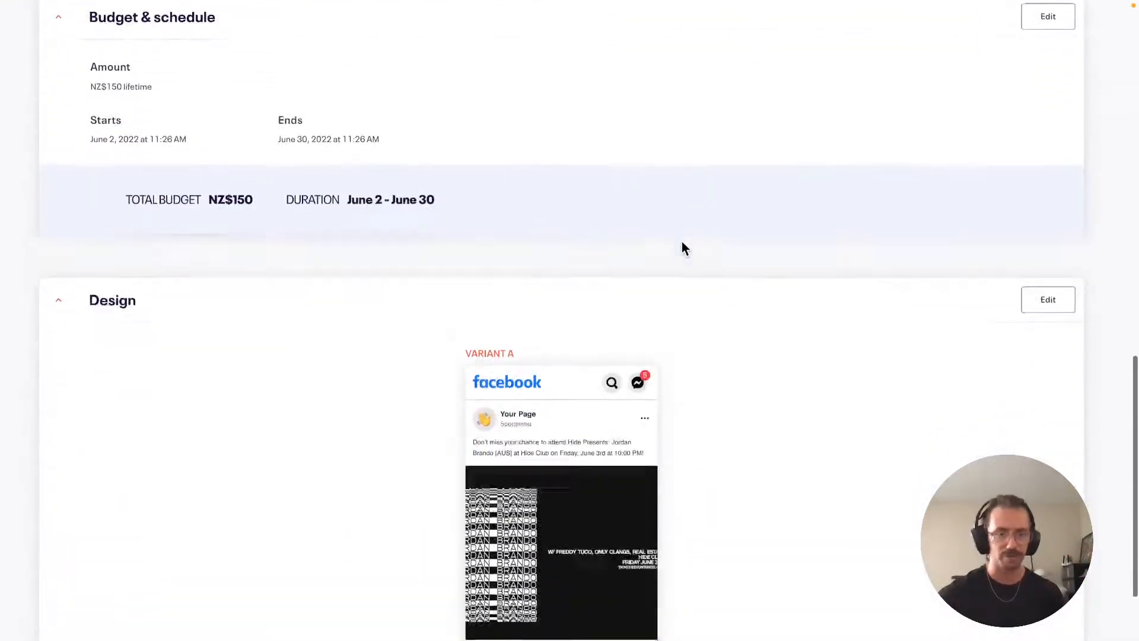
{"action": "scroll", "coordinate": [683, 243], "scroll_direction": "down", "scroll_amount": 3}
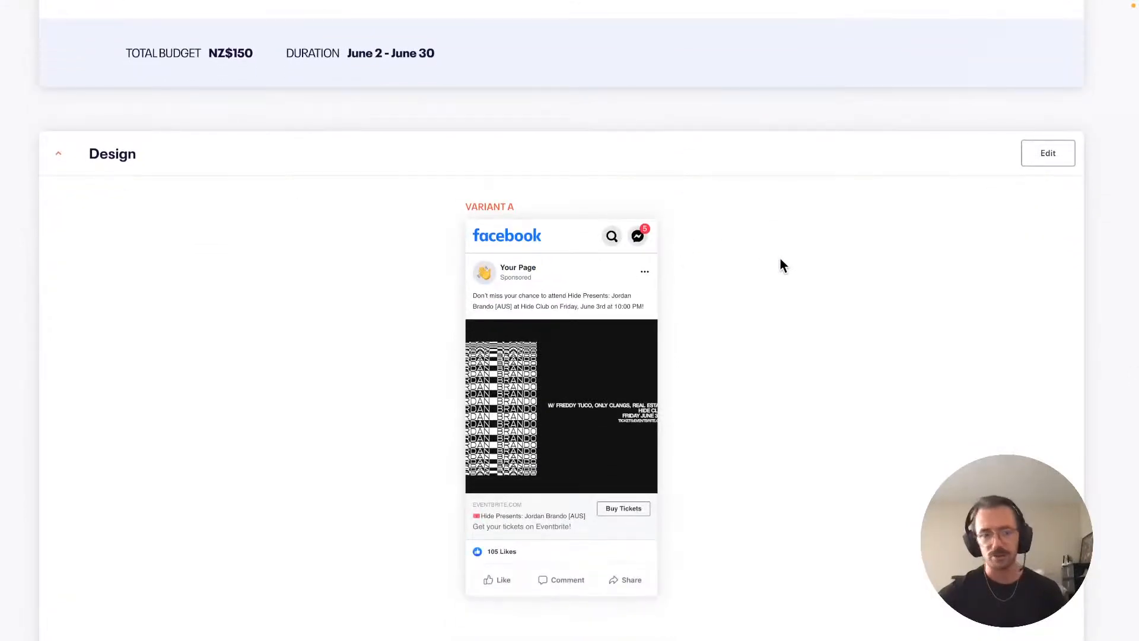
{"action": "scroll", "coordinate": [780, 260], "scroll_direction": "up", "scroll_amount": 13}
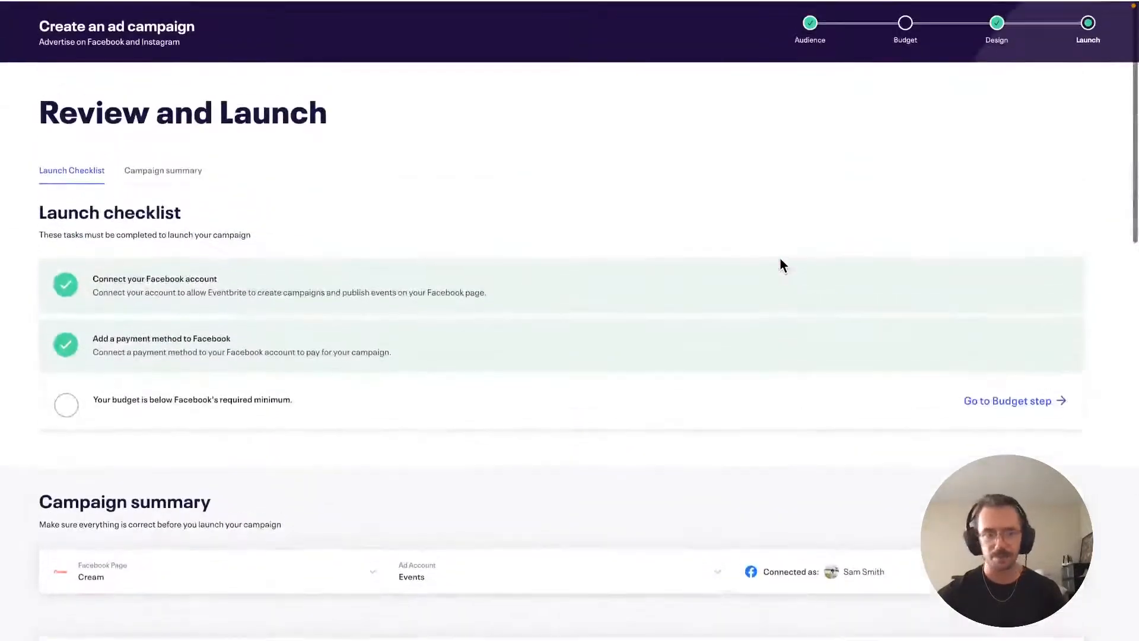